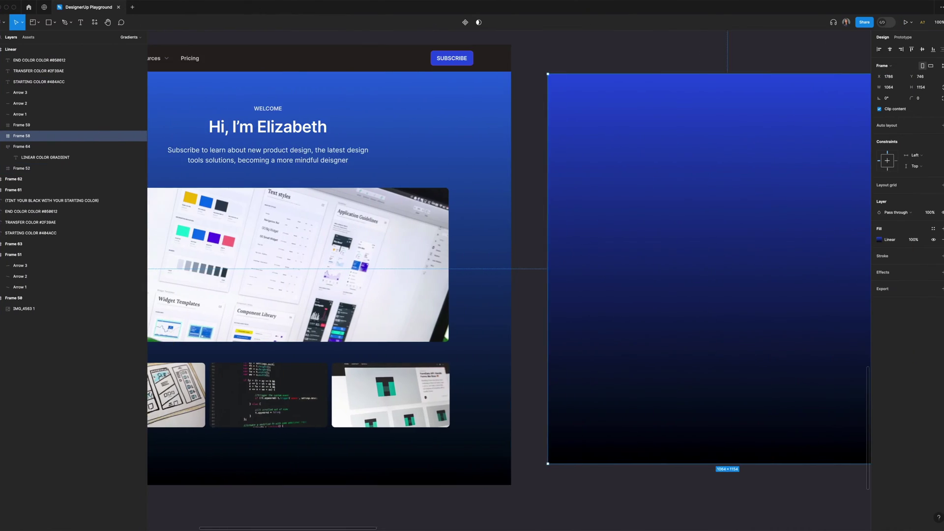
# Open the linear gradient fill of the plain frame beside the page mockup and select its black end stop.
pyautogui.hscroll(-4, 509, 280)
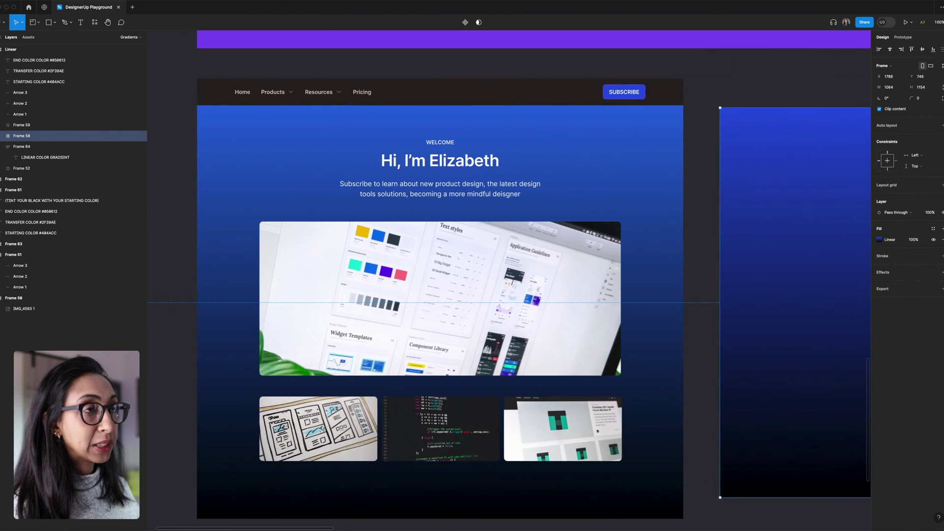
pyautogui.hscroll(-1, 509, 280)
pyautogui.scroll(-1, 509, 281)
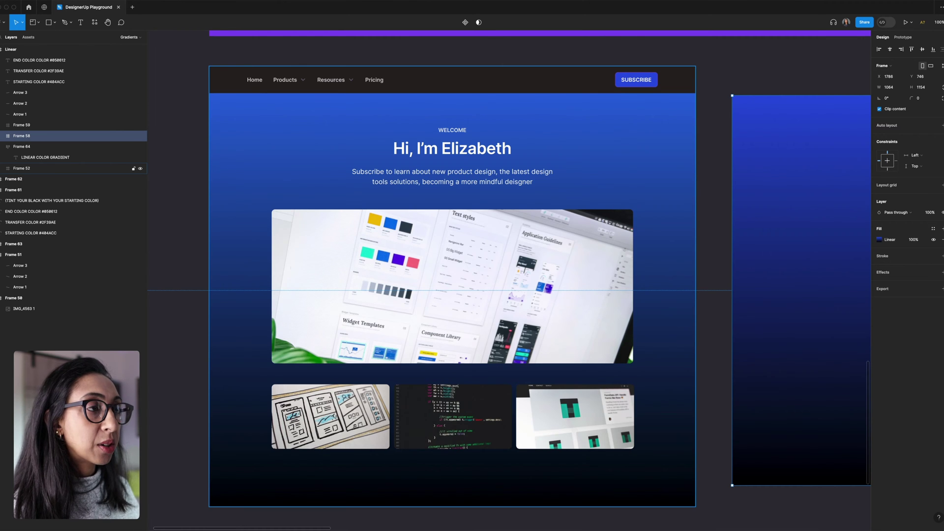
pyautogui.click(452, 301)
pyautogui.hscroll(3, 452, 300)
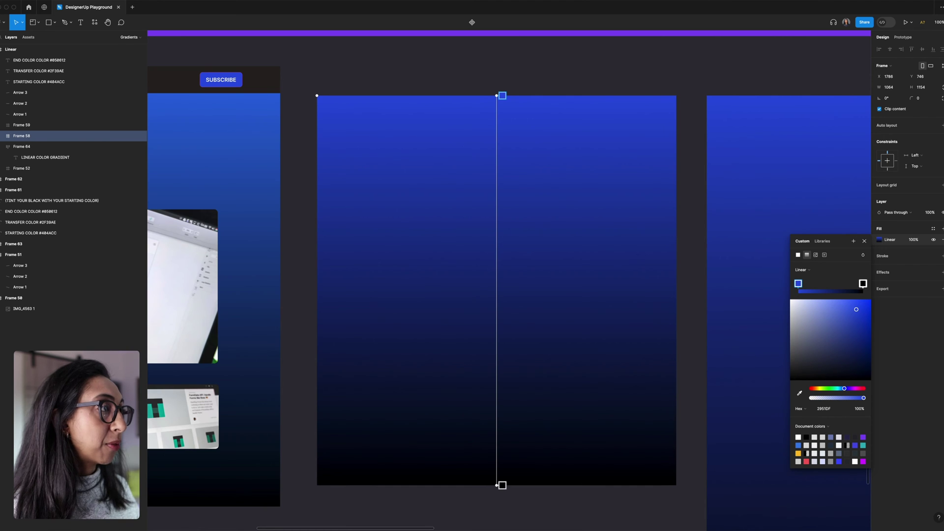
pyautogui.click(862, 283)
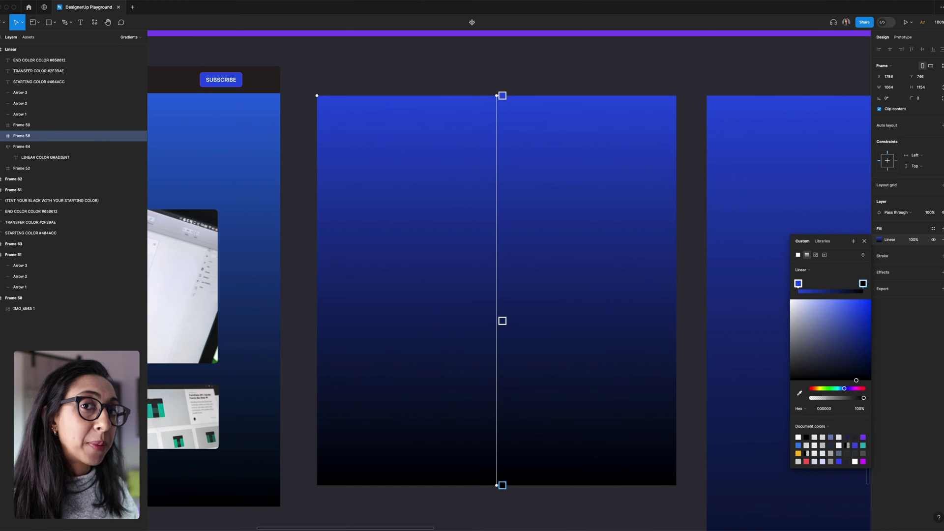
# Try moving the gradient's black end stop up to the middle of the frame, comparing it with the original position.
pyautogui.scroll(-2, 502, 321)
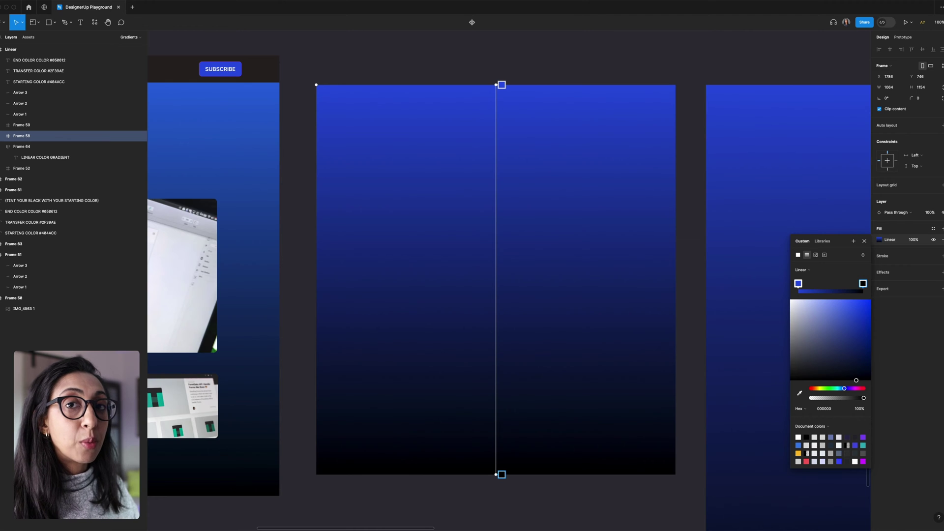
pyautogui.moveTo(501, 474); pyautogui.dragTo(502, 279)
pyautogui.hotkey('ctrl', 'z')
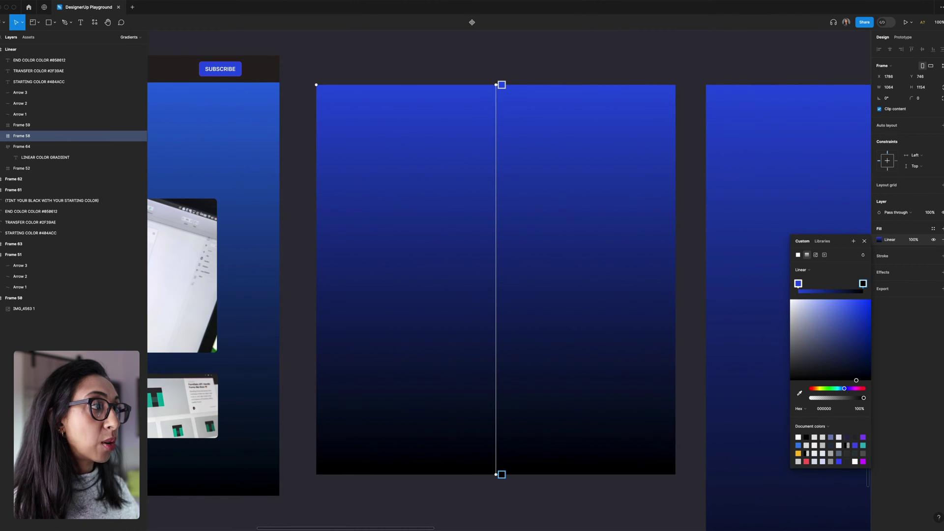
pyautogui.hotkey('ctrl', 'shift', 'z')
pyautogui.hotkey('ctrl', 'z')
pyautogui.hotkey('ctrl', 'shift', 'z')
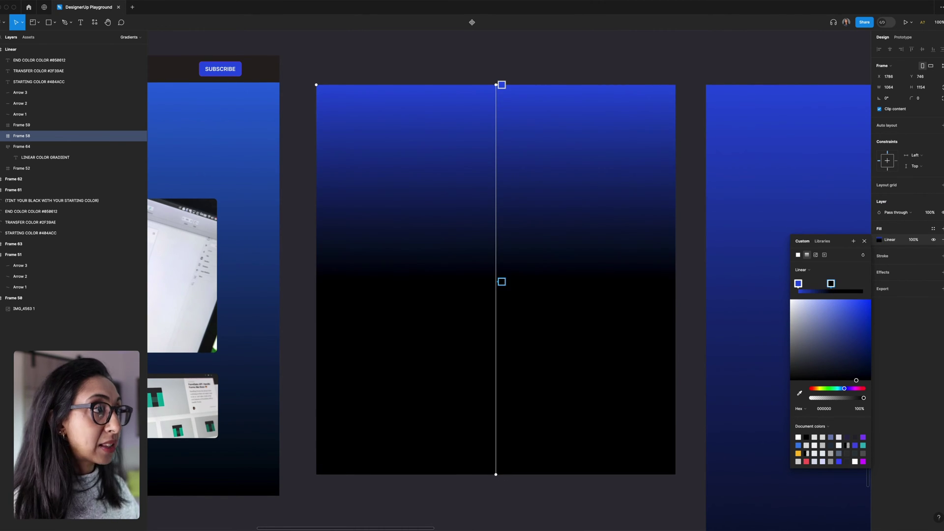
pyautogui.hotkey('ctrl', 'z')
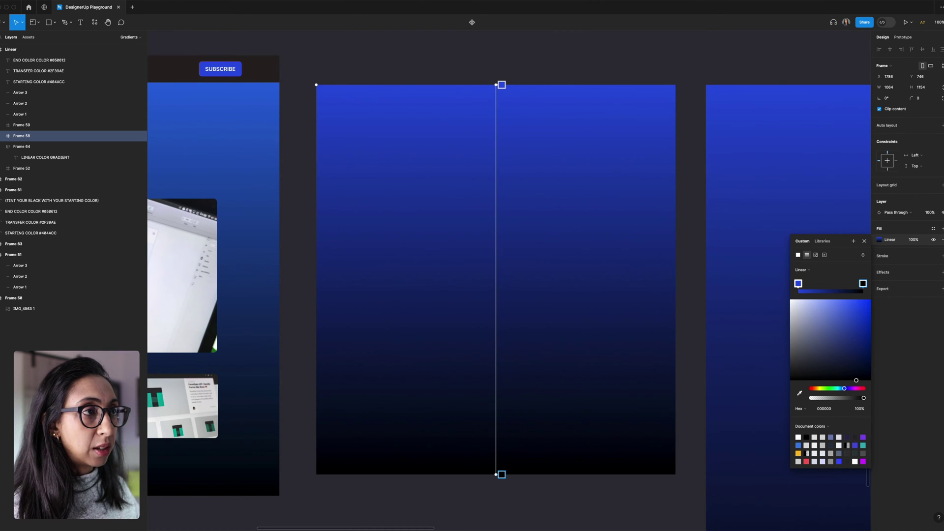
# Add a colour stop at about the middle of the gradient and set its HSB brightness to 60.
pyautogui.click(501, 277)
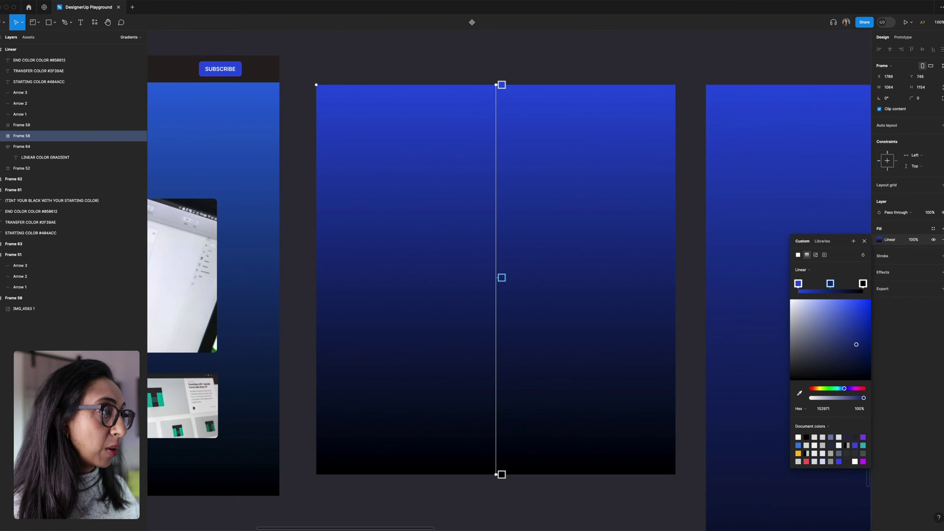
pyautogui.press('i')
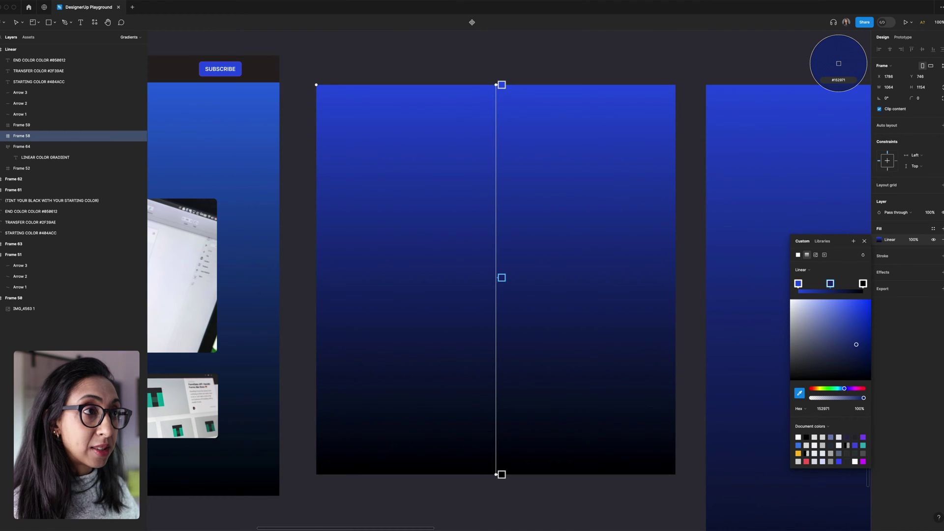
pyautogui.press('Escape')
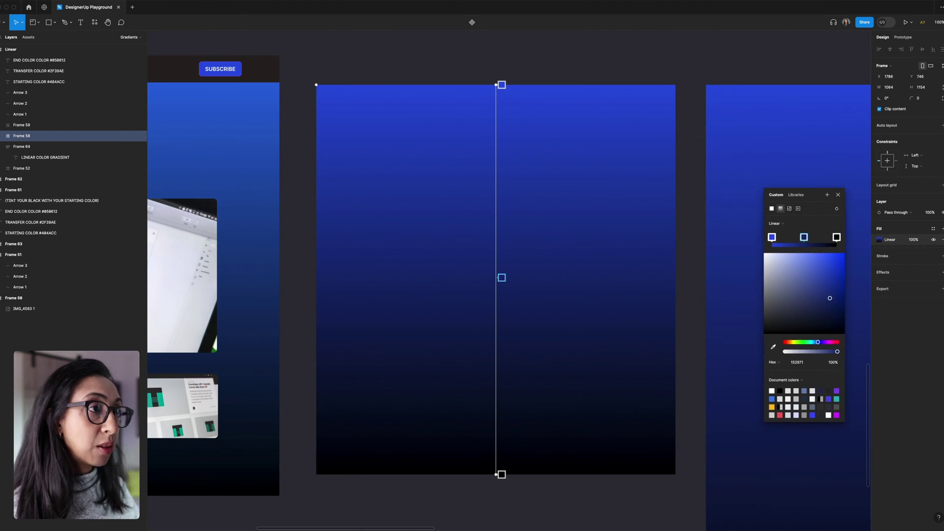
pyautogui.click(774, 362)
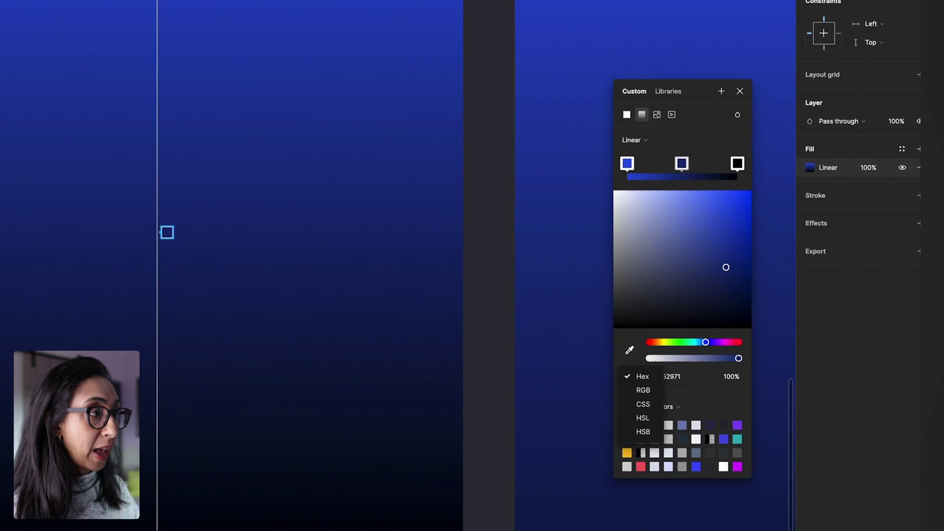
pyautogui.click(642, 431)
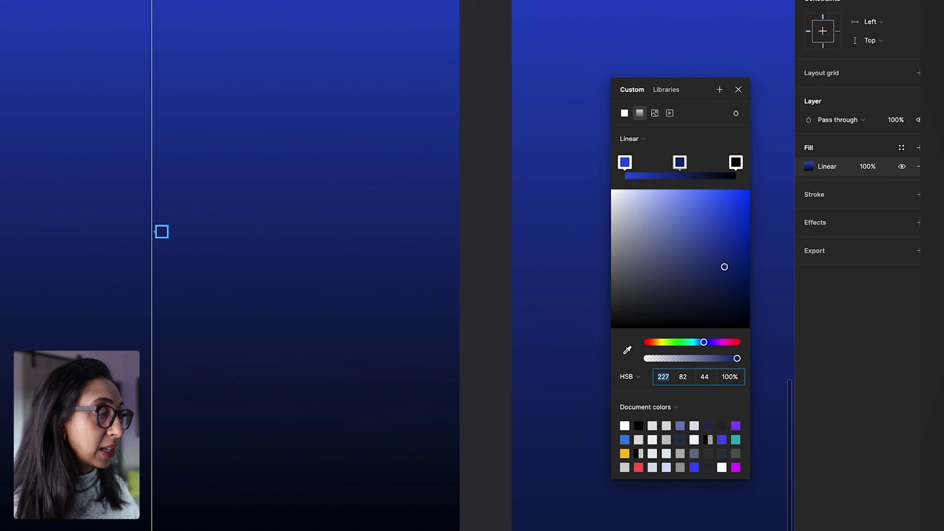
pyautogui.moveTo(705, 376); pyautogui.dragTo(714, 376)
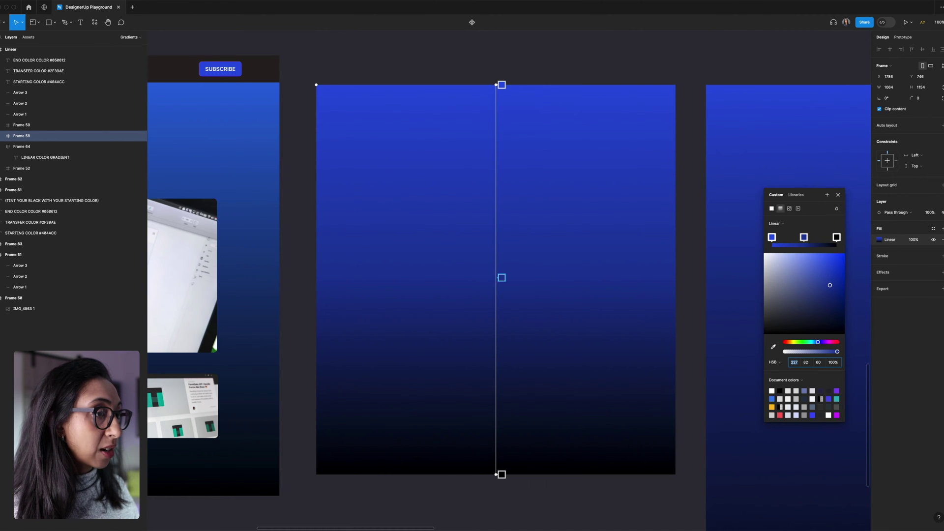
# Set the black end stop's HSB brightness to 20 and close the fill settings.
pyautogui.click(836, 238)
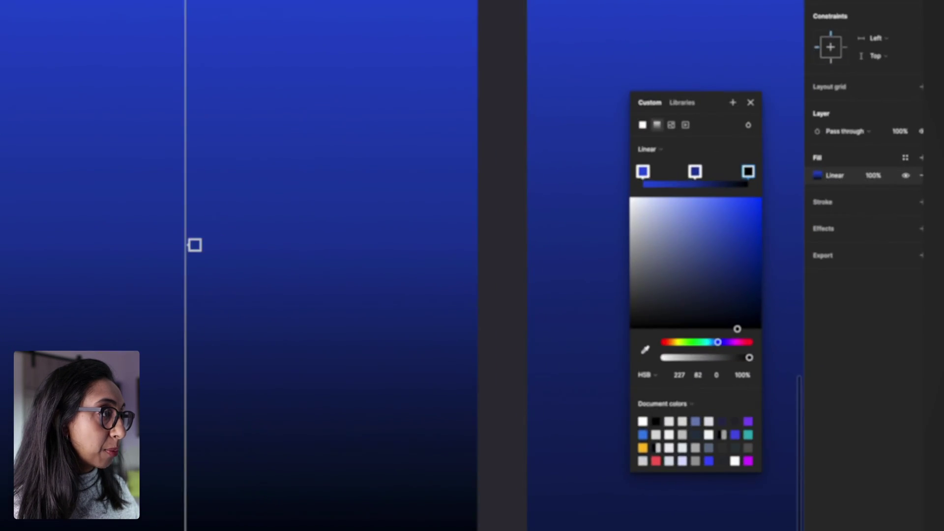
pyautogui.moveTo(724, 328); pyautogui.dragTo(723, 301)
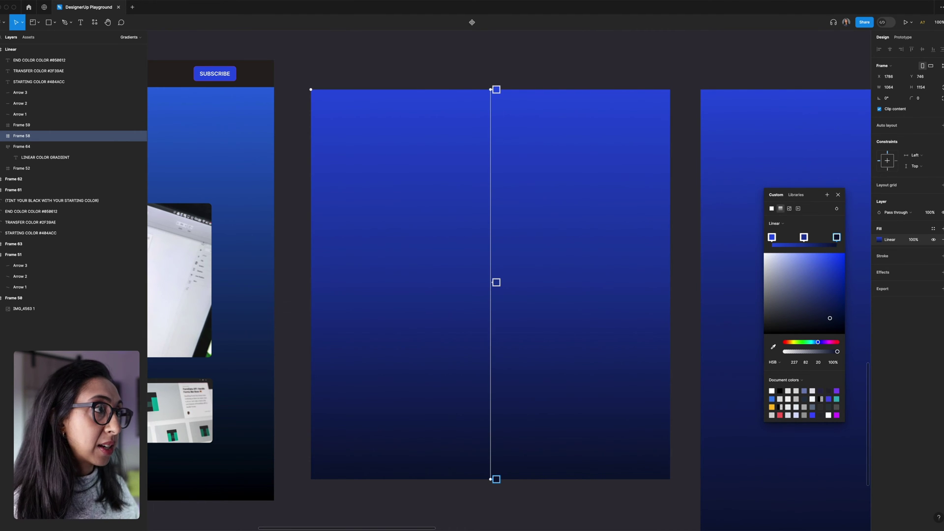
pyautogui.click(837, 195)
pyautogui.press('Escape')
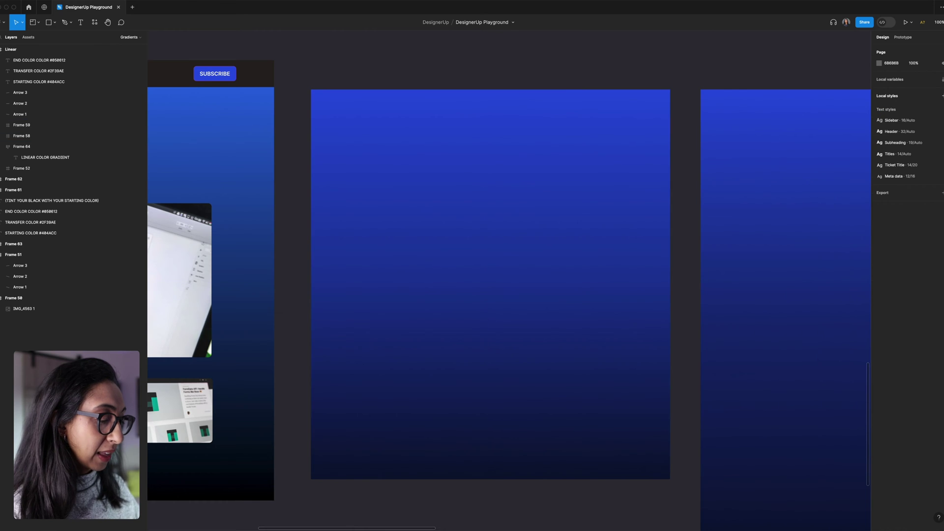
# Copy the plain frame's linear gradient fill and paste it onto the background frame of the page mockup.
pyautogui.press('-')
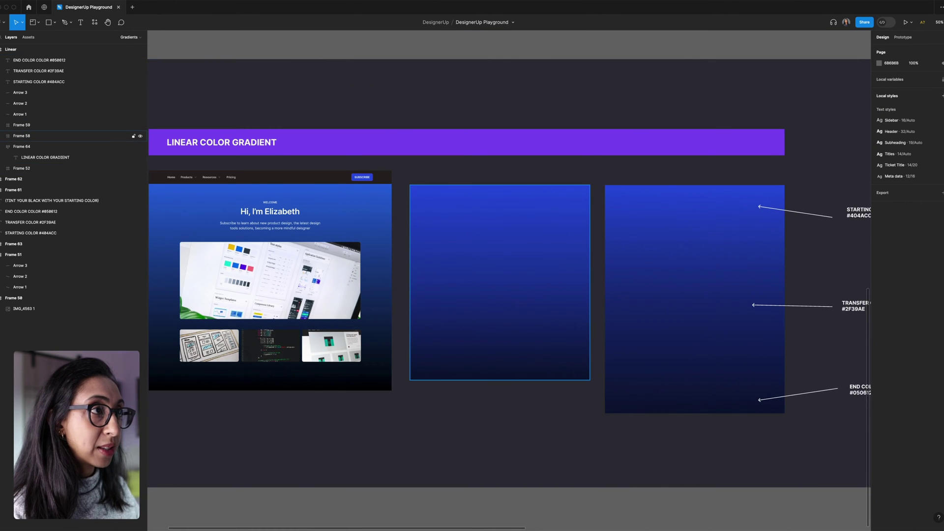
pyautogui.click(22, 136)
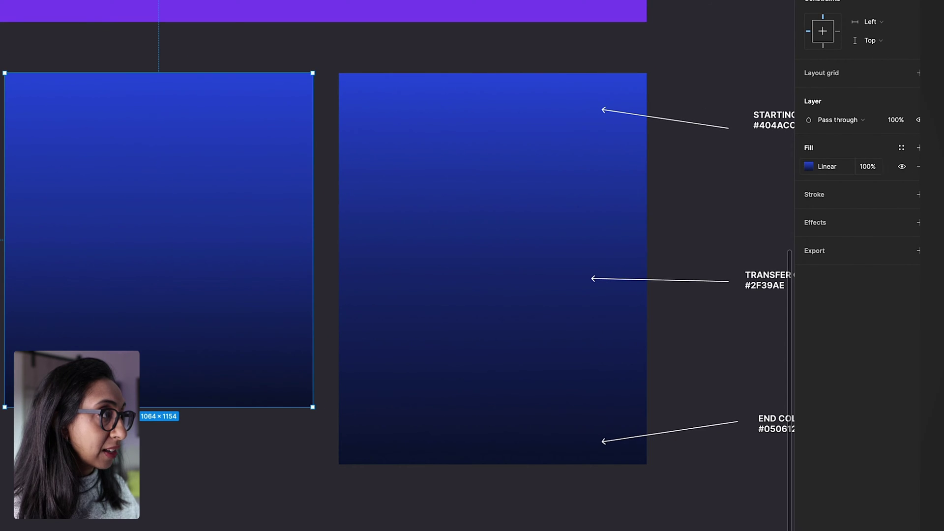
pyautogui.click(799, 166)
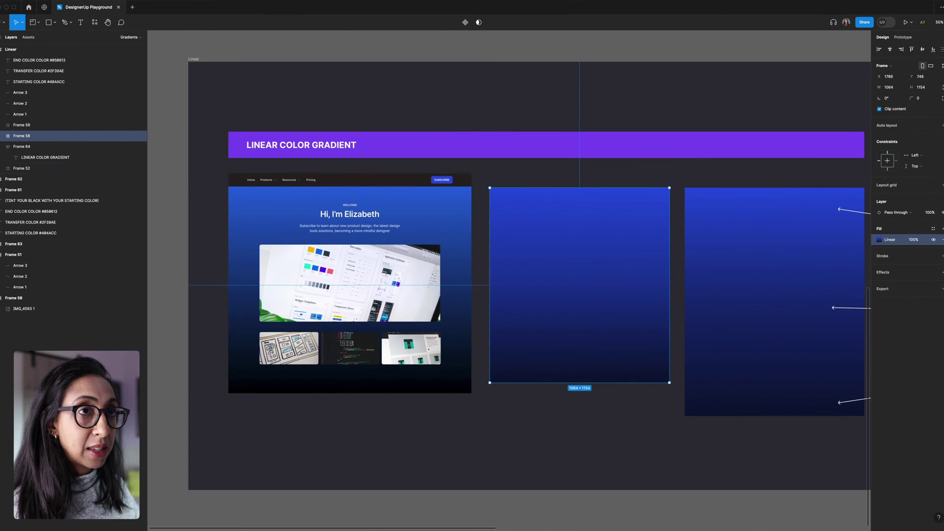
pyautogui.keyDown('super'); pyautogui.click(456, 285); pyautogui.keyUp('super')
pyautogui.press('super+v')
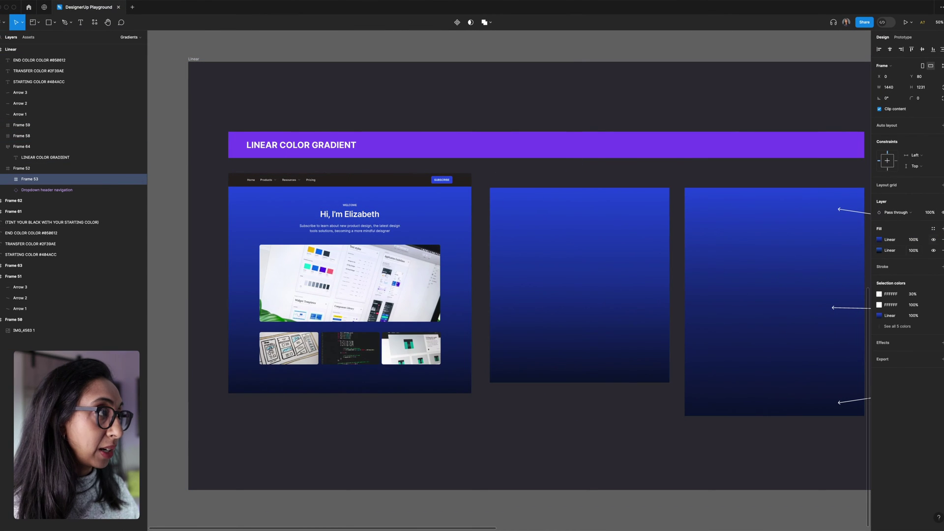
# Toggle the pasted gradient's visibility to compare it with the mockup's original background, leaving the new fill on.
pyautogui.click(933, 239)
pyautogui.click(933, 240)
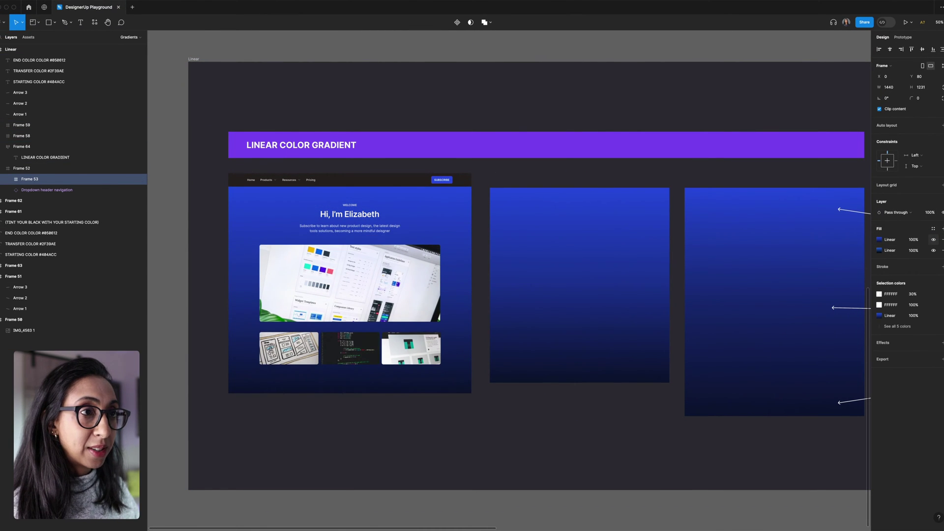
pyautogui.click(933, 239)
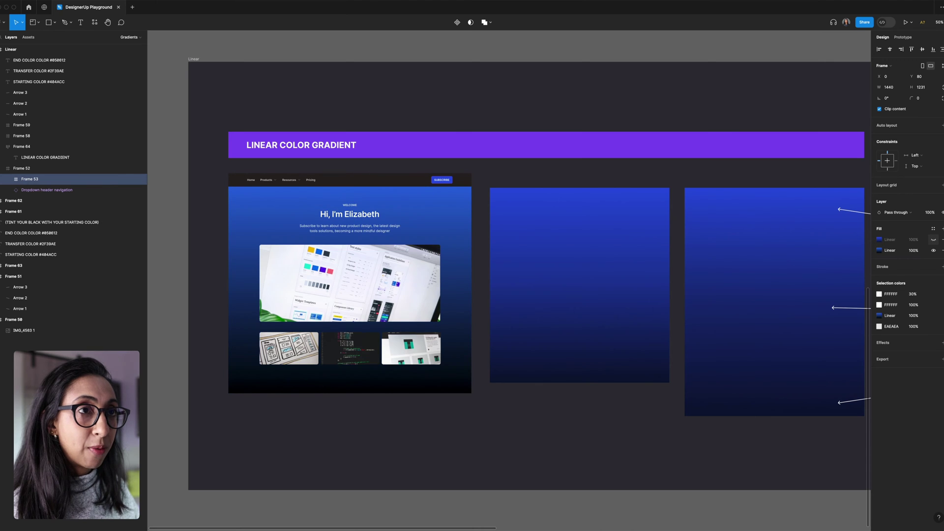
pyautogui.click(932, 239)
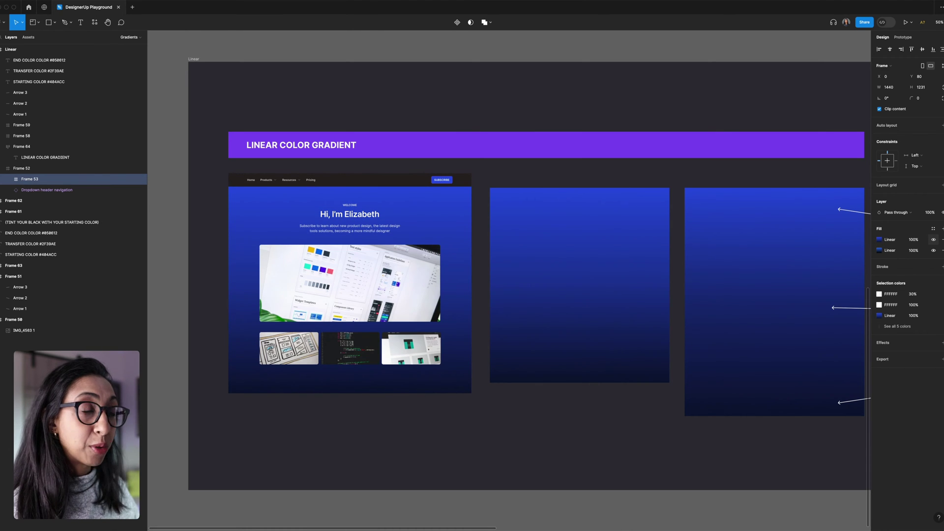
pyautogui.click(933, 240)
pyautogui.click(933, 239)
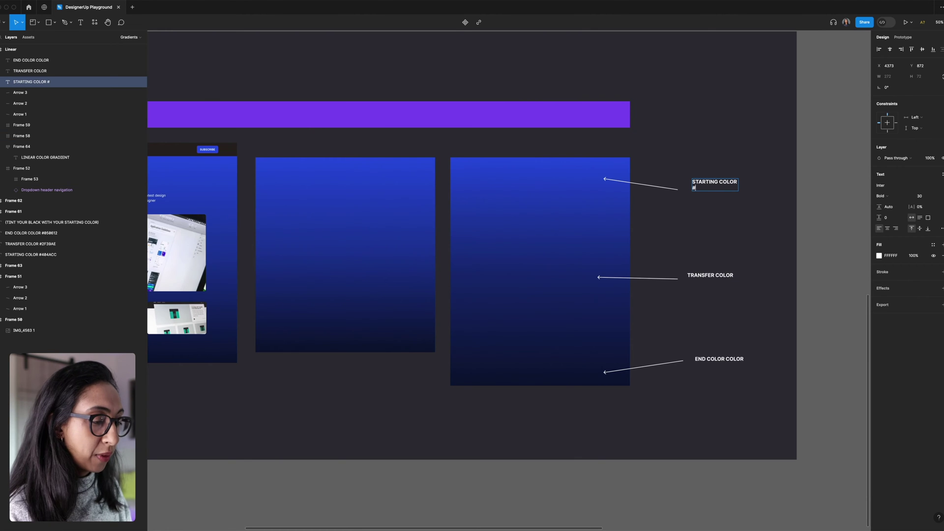
# Enter the hex code 2951DF in the starting color label.
pyautogui.write('2951DF')
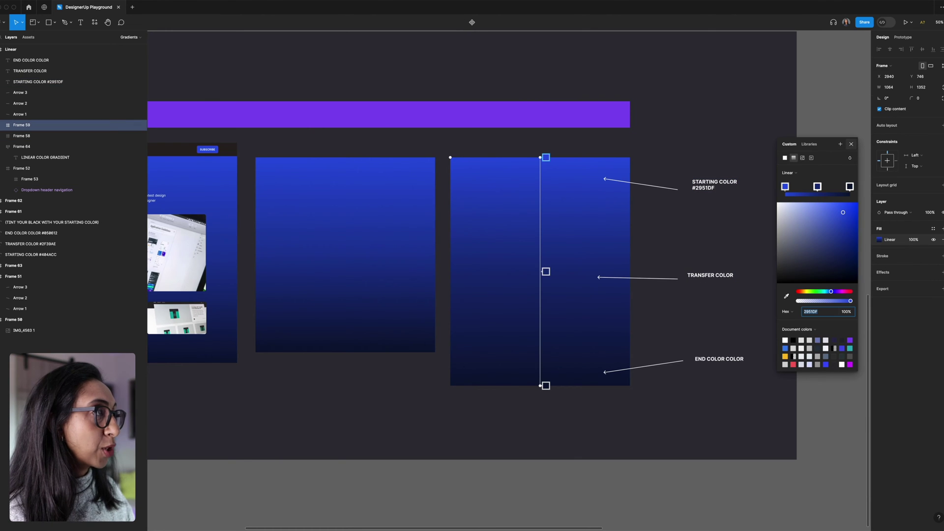
pyautogui.press('Escape')
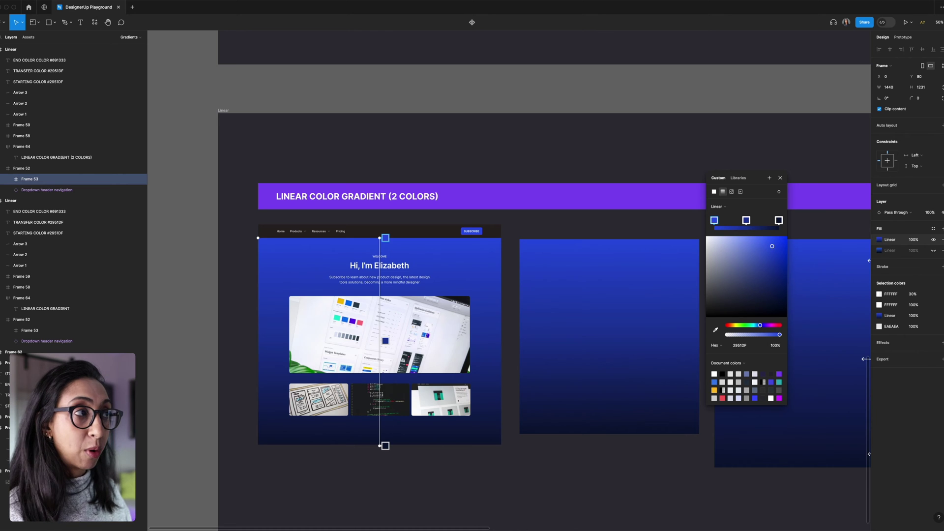
# In the two-color mockup, delete the background gradient's middle stop and change the starting stop to bright magenta.
pyautogui.click(746, 220)
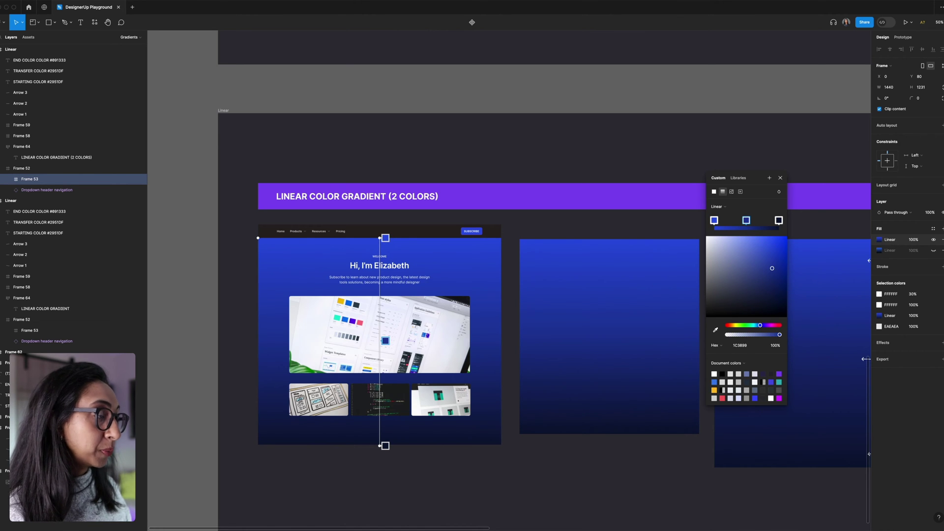
pyautogui.press('Delete')
pyautogui.moveTo(760, 325); pyautogui.dragTo(773, 325)
pyautogui.moveTo(772, 245); pyautogui.dragTo(769, 236)
# Change the mockup gradient's end stop to dark green #2F6D12 and deselect the frame.
pyautogui.click(779, 220)
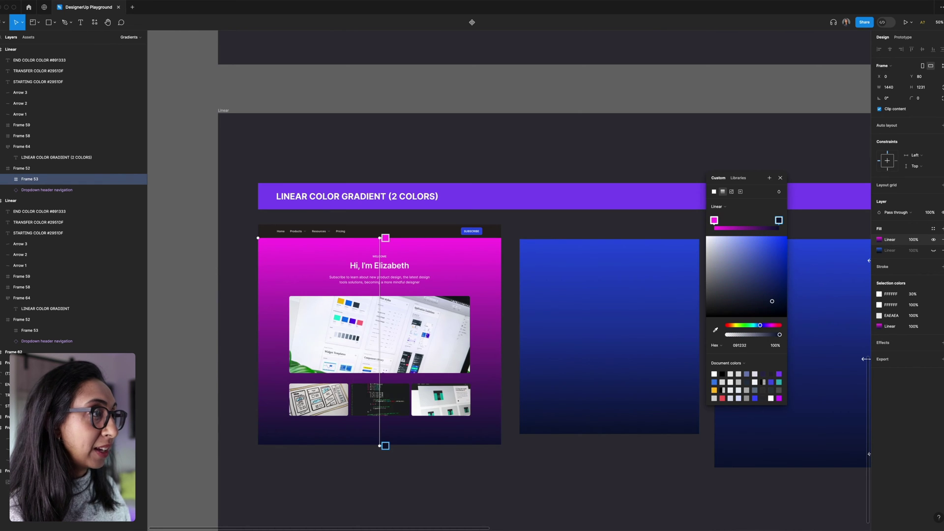
pyautogui.moveTo(760, 325); pyautogui.dragTo(742, 325)
pyautogui.click(772, 280)
pyautogui.click(654, 160)
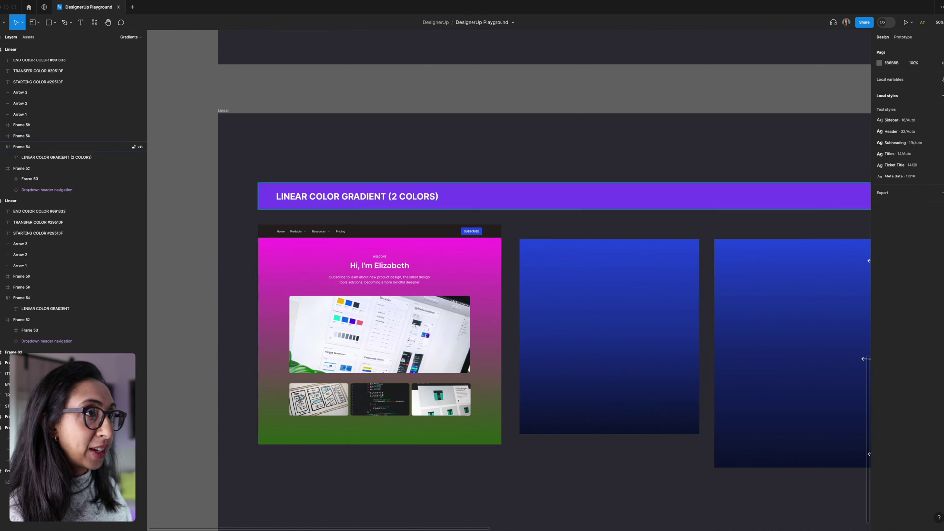
# Copy the mockup's magenta-to-green fill onto the adjacent plain frame and hide that frame's blue gradient.
pyautogui.click(64, 179)
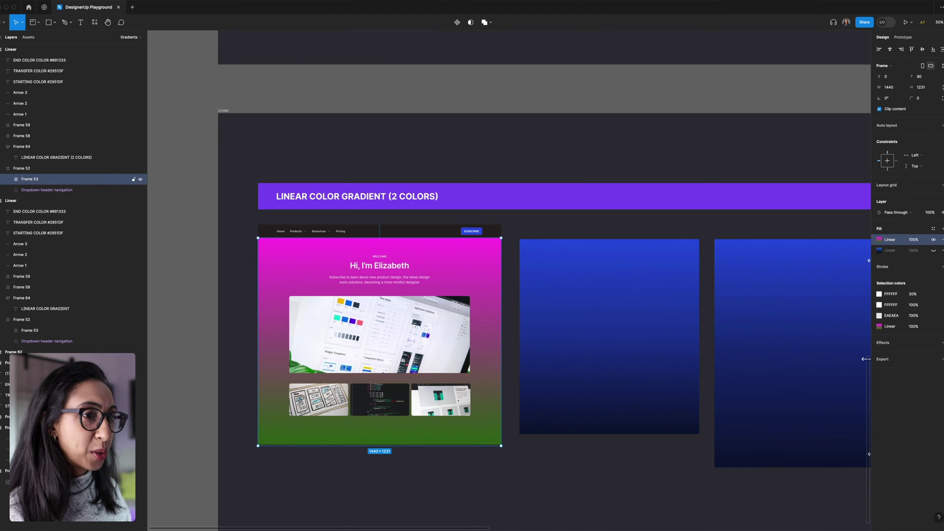
pyautogui.click(609, 337)
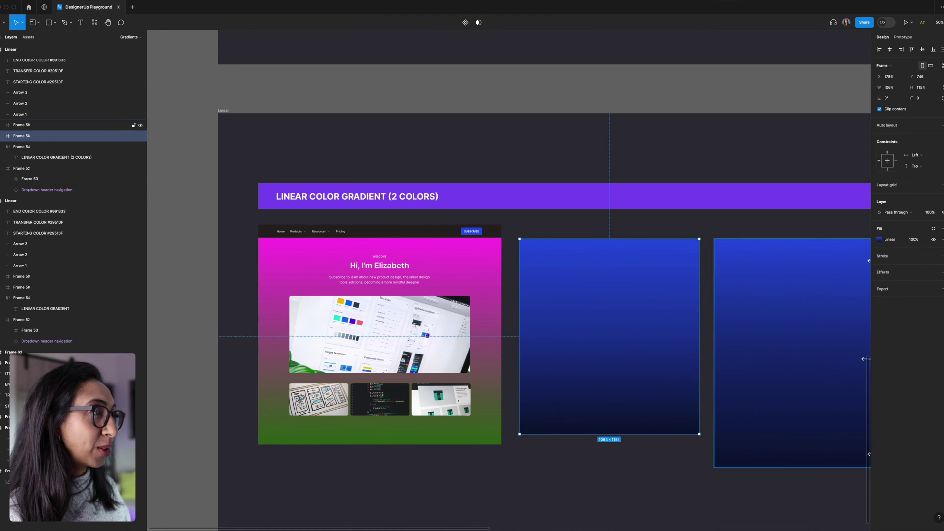
pyautogui.press('super+v')
pyautogui.click(933, 250)
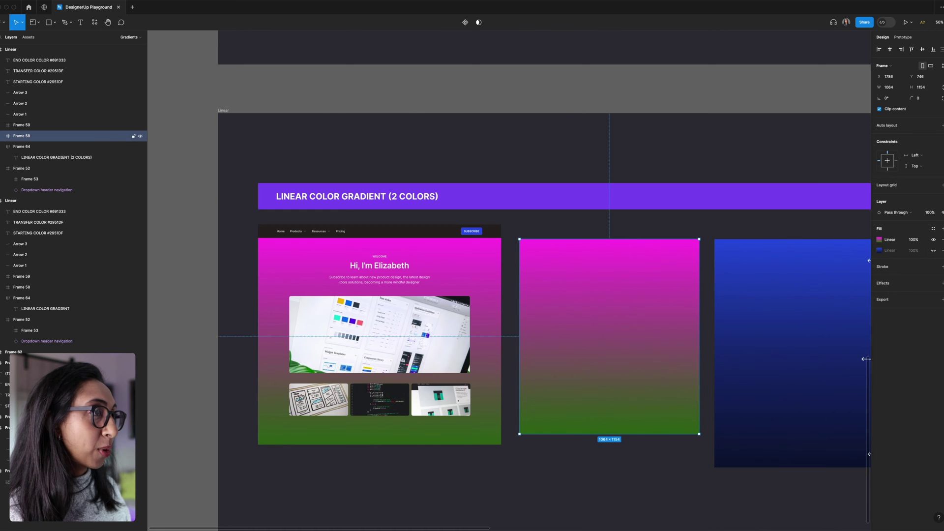
# Add a middle stop to the plain frame's magenta-to-green gradient and sample its color from the gradient's center with the eyedropper.
pyautogui.hscroll(2, 609, 336)
pyautogui.hscroll(3, 509, 295)
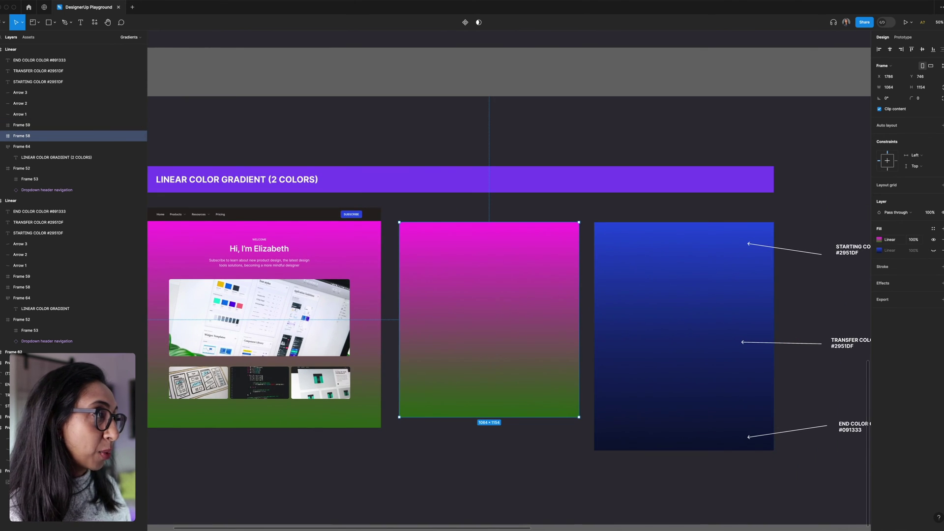
pyautogui.click(878, 240)
pyautogui.click(495, 417)
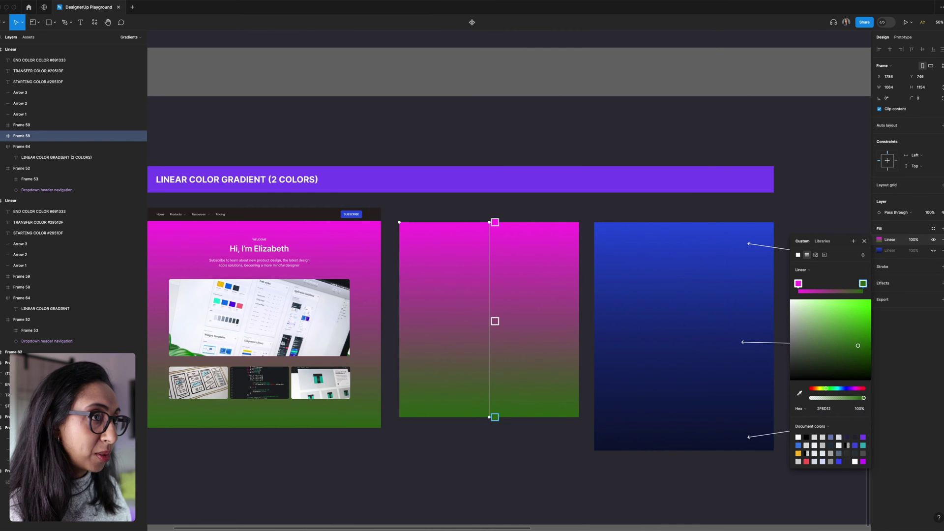
pyautogui.click(490, 318)
pyautogui.moveTo(839, 240); pyautogui.dragTo(826, 145)
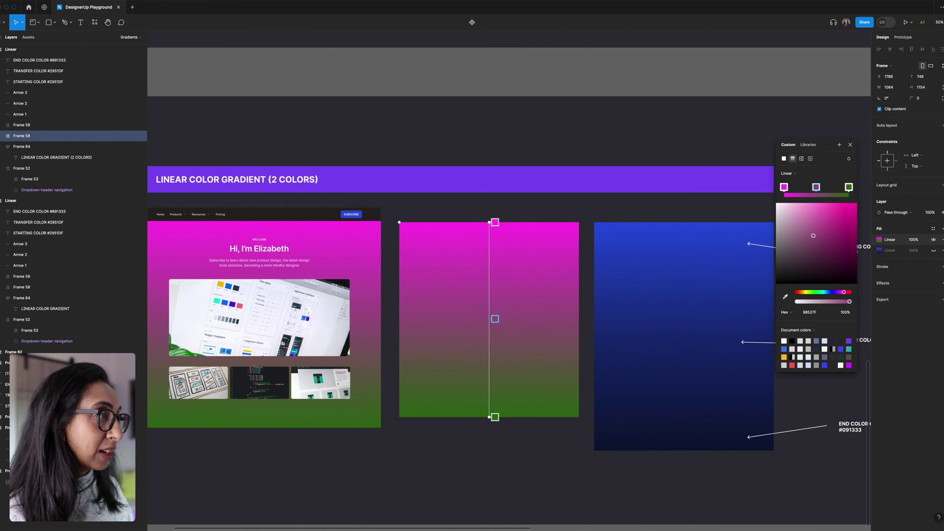
pyautogui.click(785, 296)
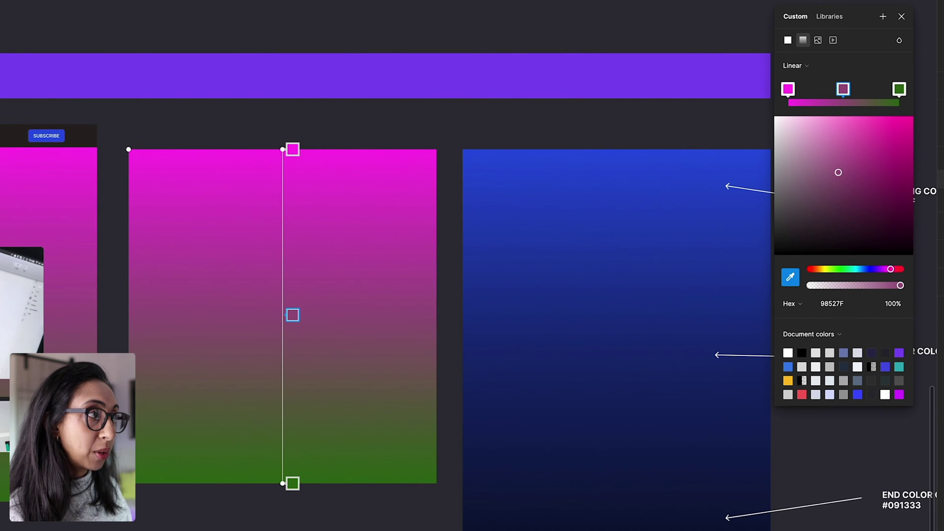
pyautogui.click(325, 311)
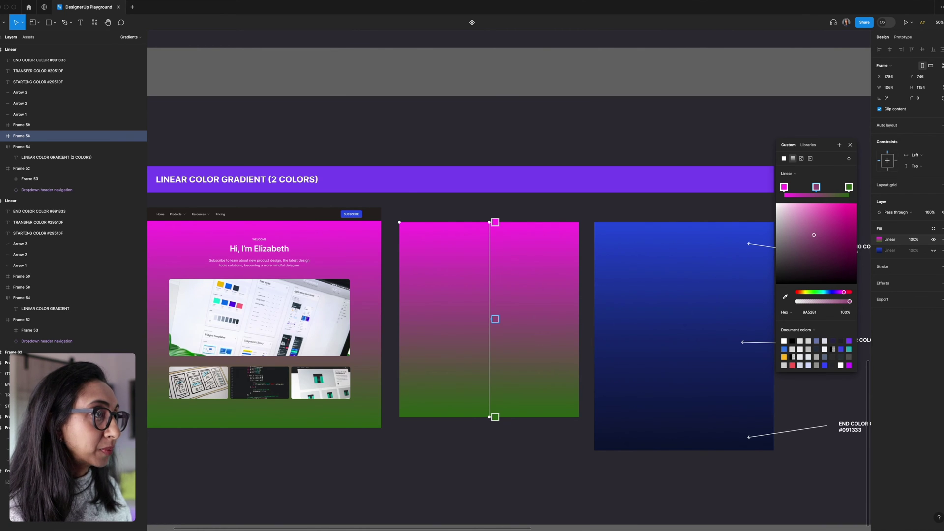
# Using HSB values, set the middle stop's saturation to 61 and brightness to 81, and brighten the green end stop.
pyautogui.scroll(-1, 462, 288)
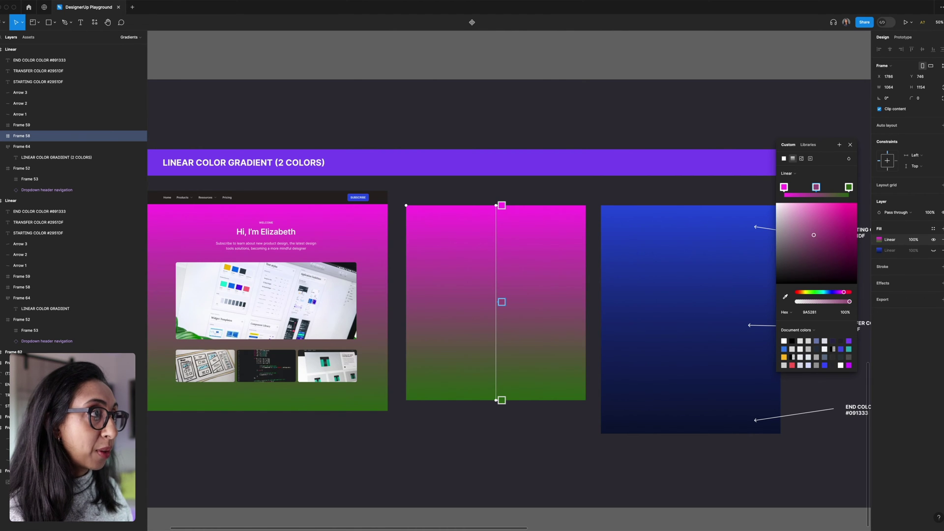
pyautogui.click(789, 312)
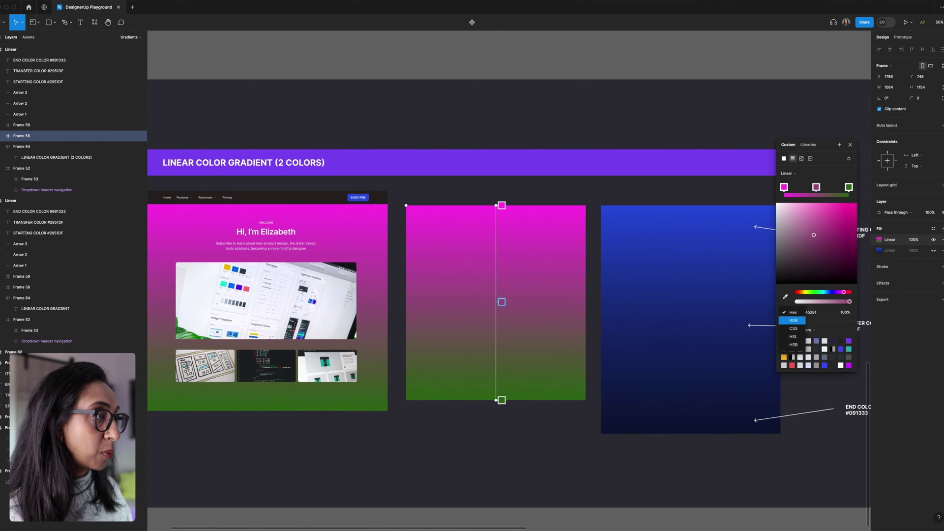
pyautogui.click(791, 345)
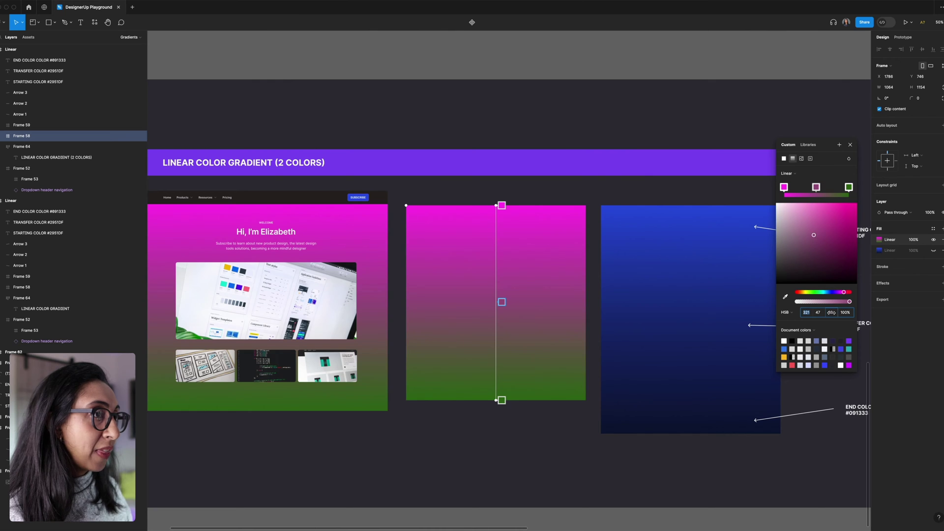
pyautogui.moveTo(832, 313); pyautogui.dragTo(839, 312)
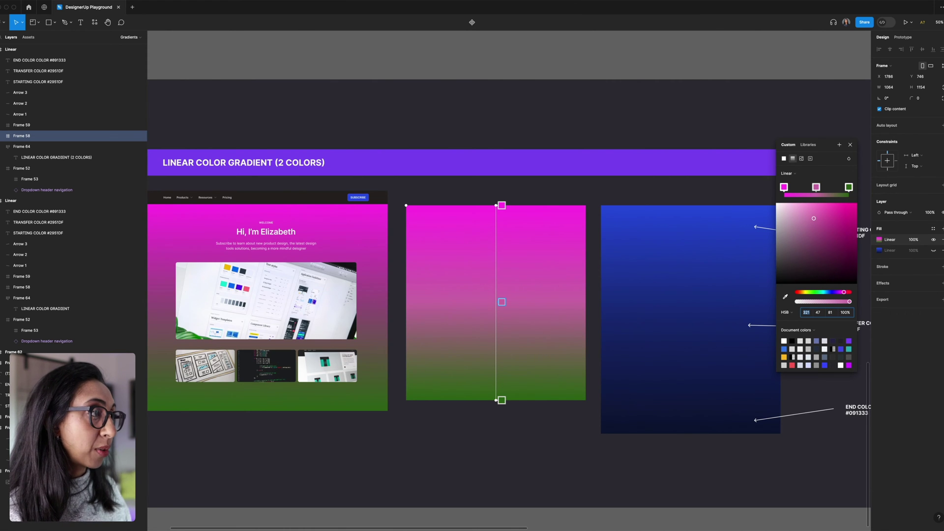
pyautogui.moveTo(818, 312); pyautogui.dragTo(864, 309)
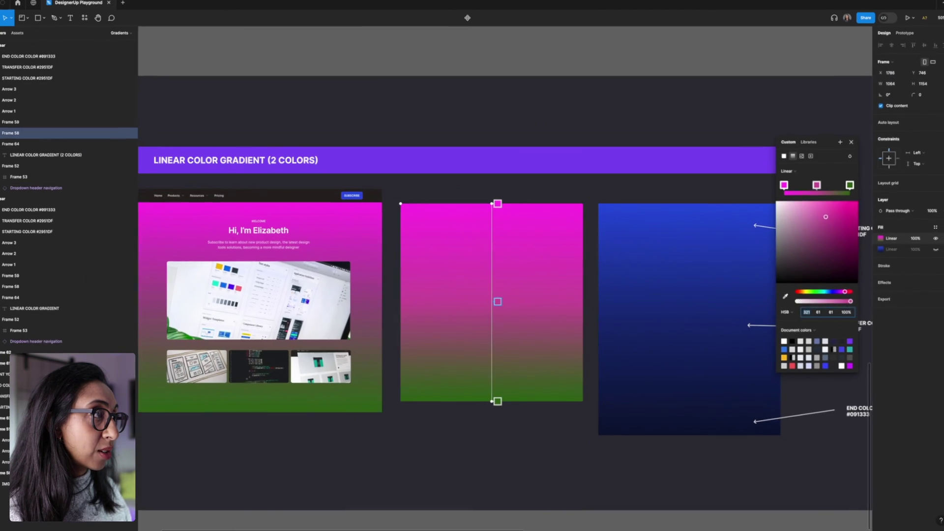
pyautogui.click(849, 185)
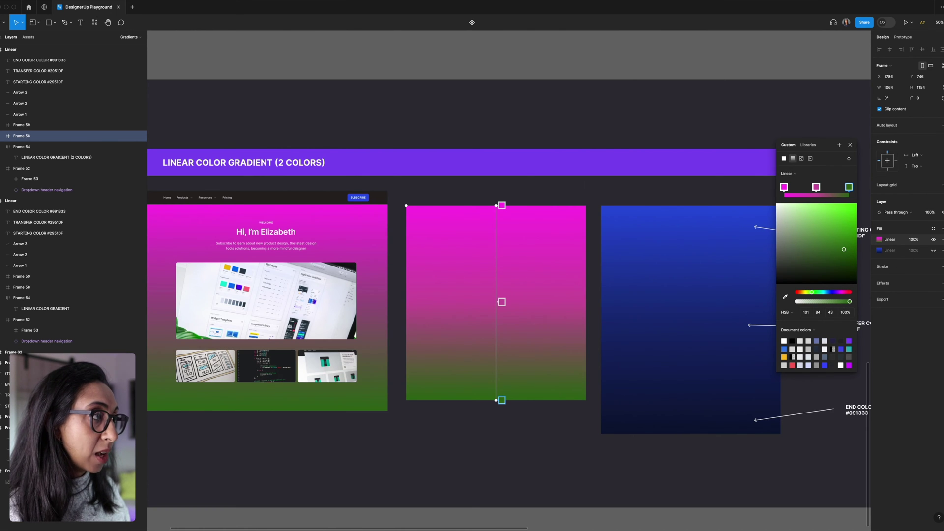
pyautogui.moveTo(835, 312); pyautogui.dragTo(840, 313)
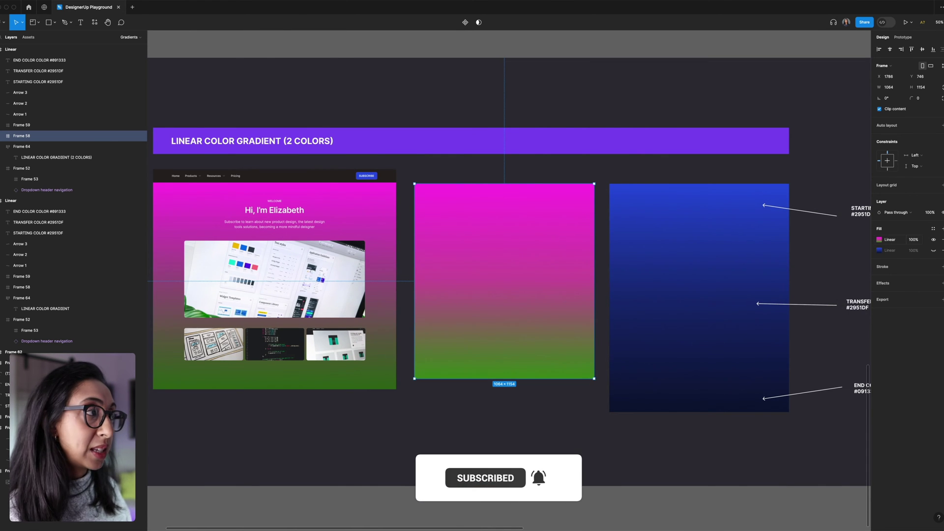
# Shift the hue of the plain frame's middle gradient stop to 338 and close the color editor.
pyautogui.click(879, 240)
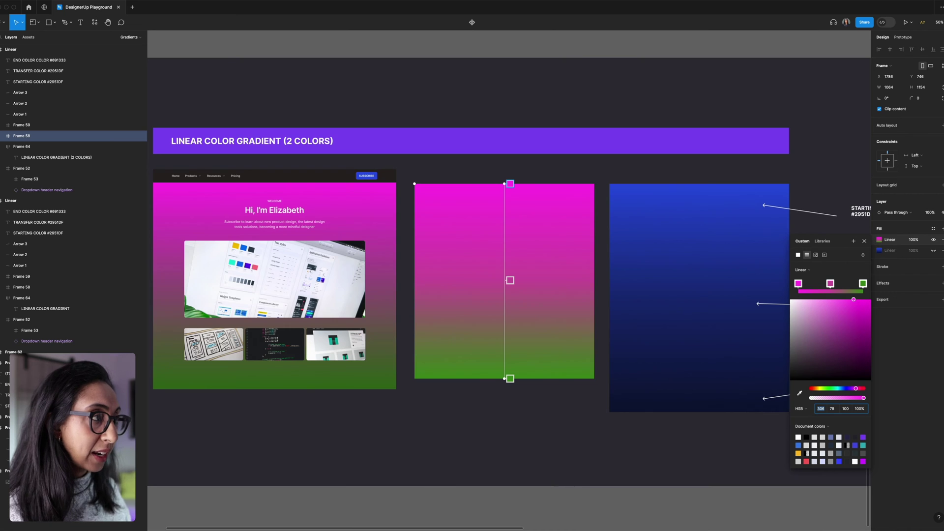
pyautogui.moveTo(839, 241); pyautogui.dragTo(839, 210)
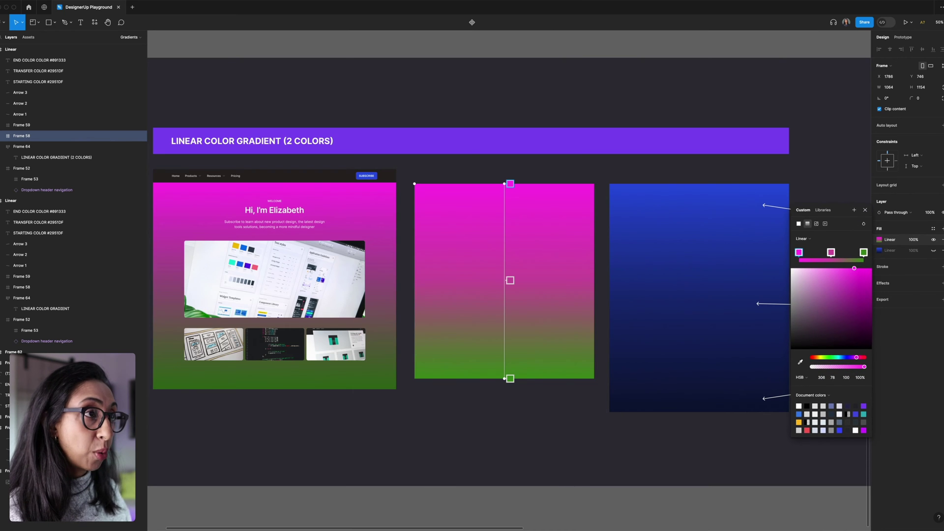
pyautogui.click(831, 252)
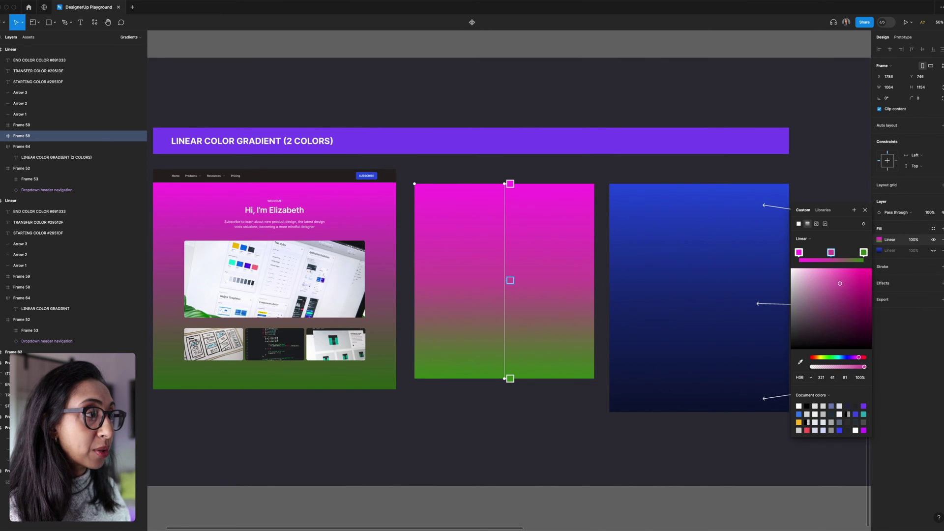
pyautogui.click(820, 378)
pyautogui.press('Down')
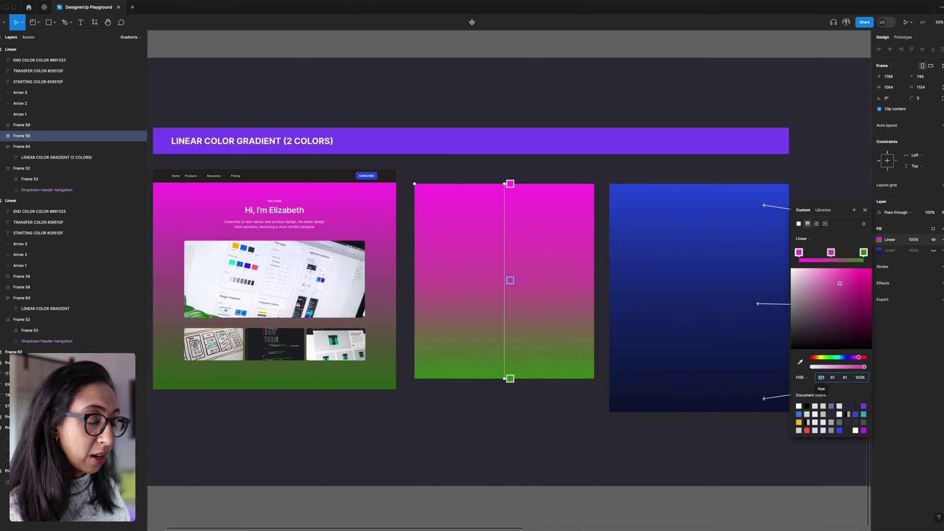
pyautogui.moveTo(820, 382)
pyautogui.mouseDown()
pyautogui.moveTo(837, 378)
pyautogui.moveTo(817, 379)
pyautogui.mouseUp()
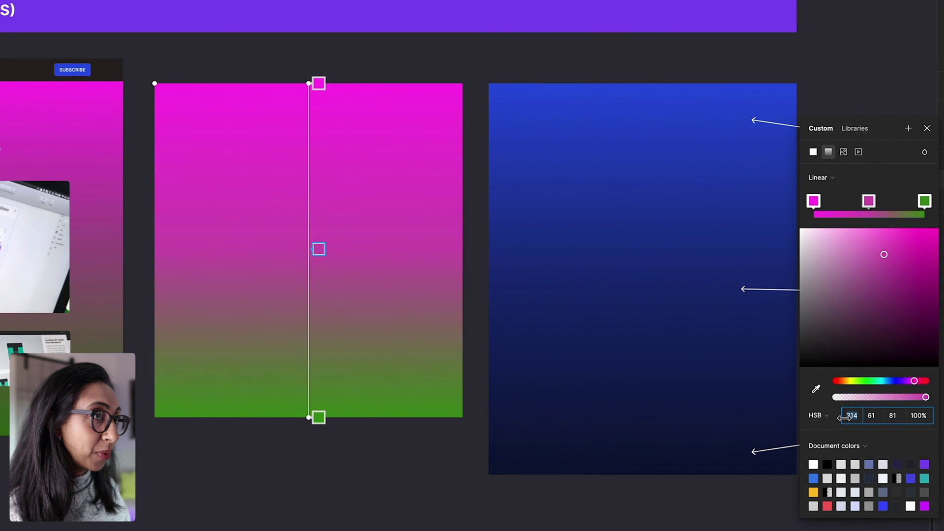
pyautogui.moveTo(844, 416); pyautogui.dragTo(810, 415)
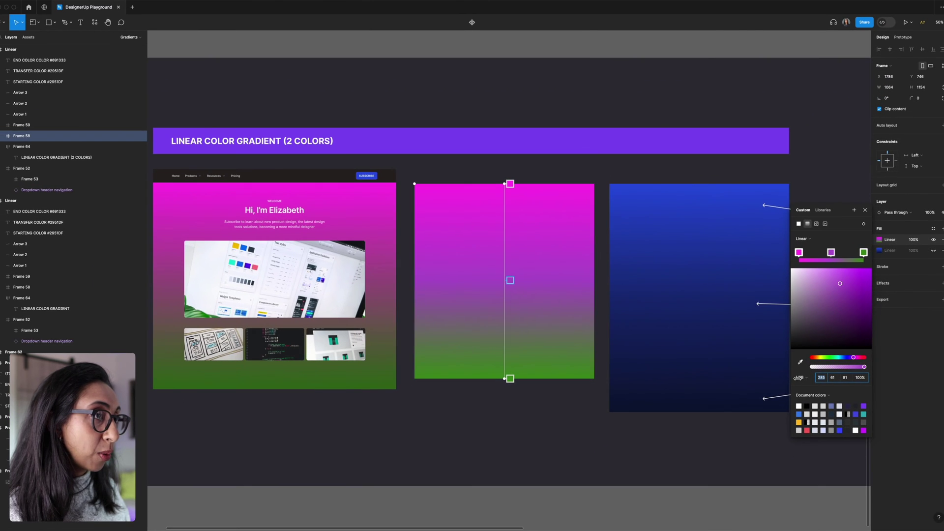
pyautogui.moveTo(796, 377); pyautogui.dragTo(832, 378)
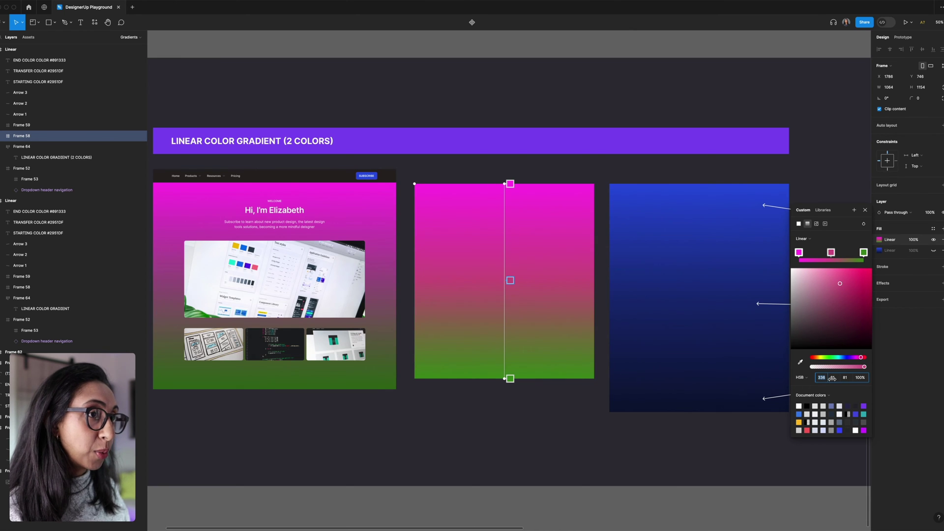
pyautogui.scroll(-1, 509, 280)
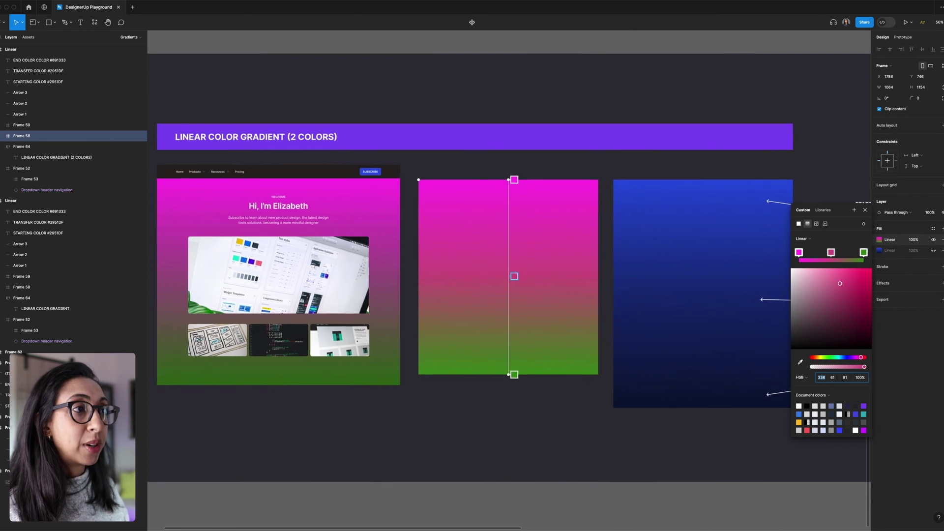
pyautogui.hscroll(2, 509, 280)
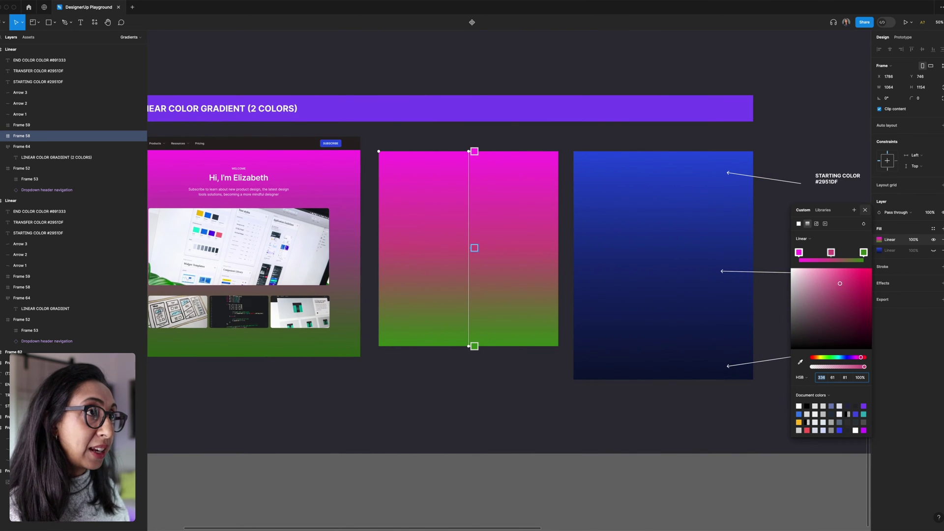
pyautogui.click(864, 210)
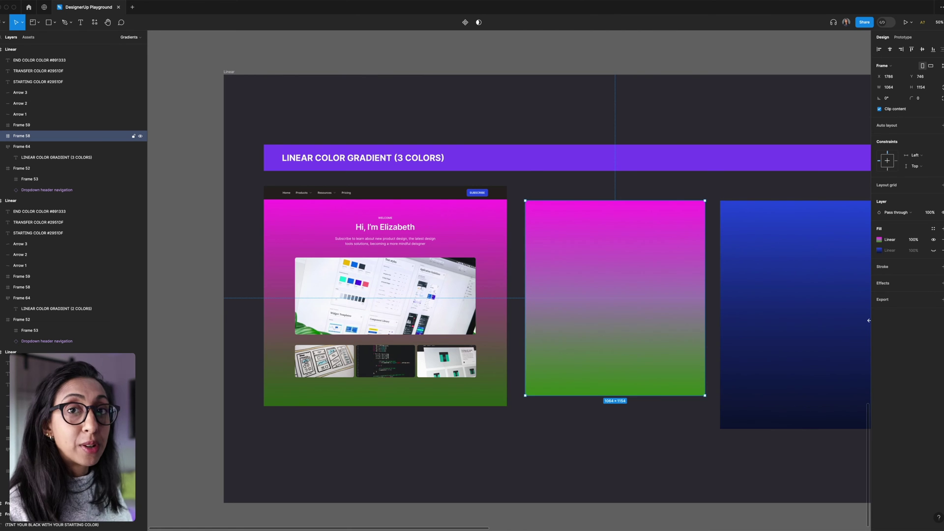
# In the three-color section, change the plain frame's green end stop to dark blue by shifting its hue.
pyautogui.hscroll(3, 532, 285)
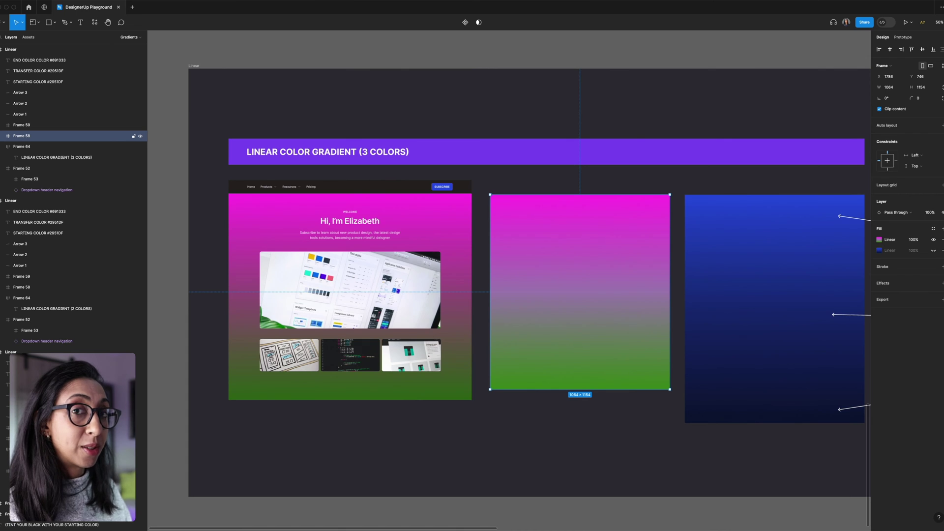
pyautogui.hscroll(2, 533, 285)
pyautogui.click(879, 239)
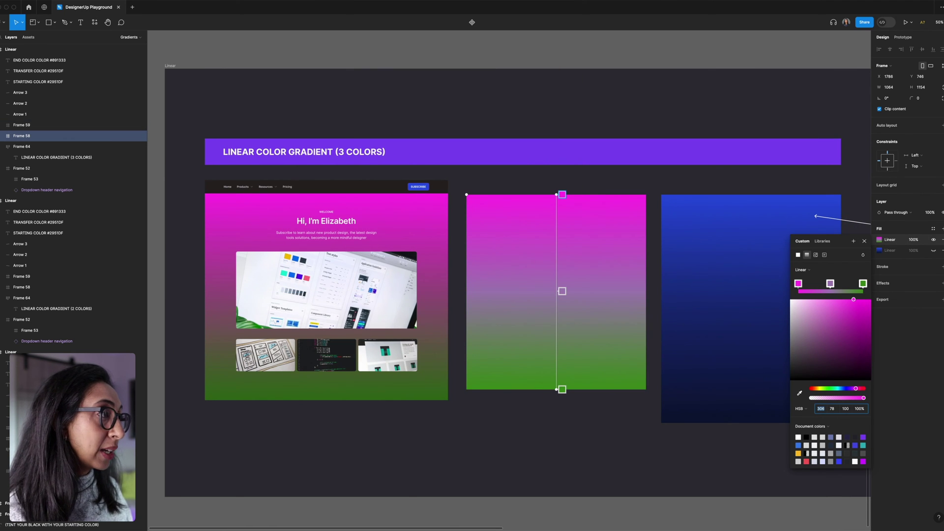
pyautogui.moveTo(838, 241); pyautogui.dragTo(788, 184)
pyautogui.click(780, 227)
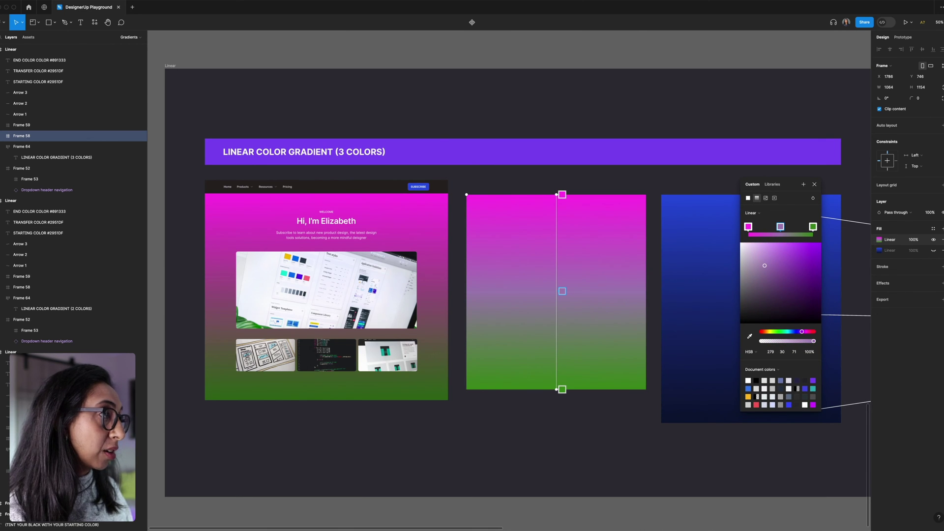
pyautogui.click(812, 226)
pyautogui.moveTo(775, 331); pyautogui.dragTo(797, 332)
# Copy the starting stop's hex code FF37EB onto the middle stop of the three-color gradient.
pyautogui.click(747, 227)
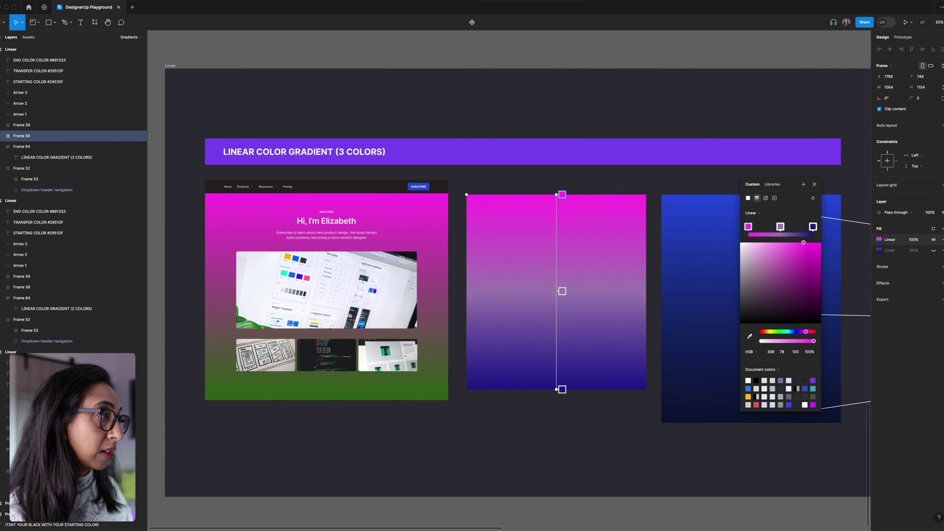
pyautogui.click(752, 352)
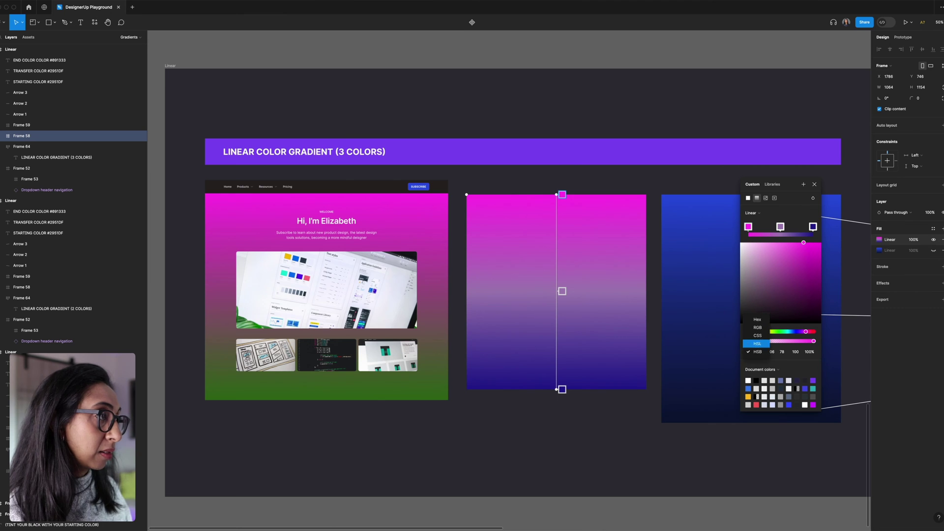
pyautogui.click(754, 319)
pyautogui.click(785, 352)
pyautogui.press('super+a')
pyautogui.press('super+c')
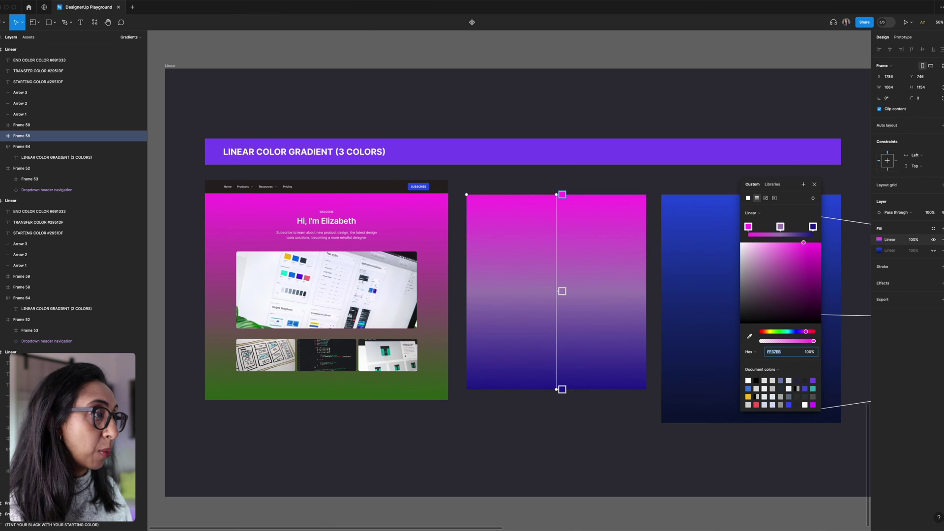
pyautogui.click(780, 227)
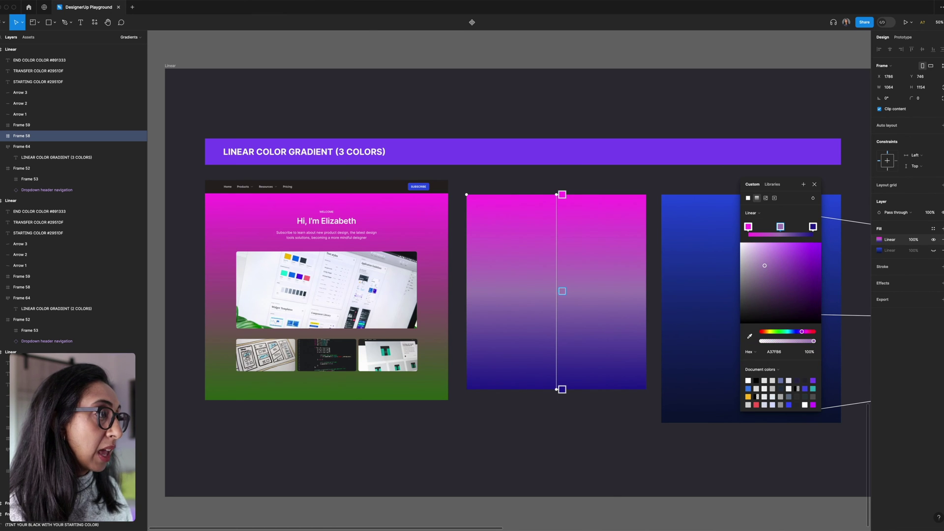
pyautogui.click(775, 352)
pyautogui.press('super+v')
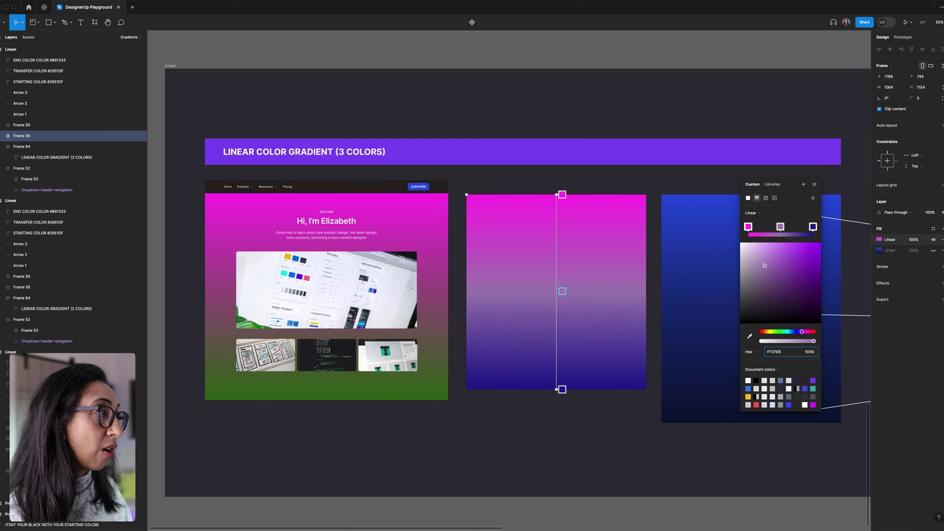
# Apply the copied magenta FF37EB to the end stop of the three-color gradient.
pyautogui.click(812, 227)
pyautogui.click(775, 352)
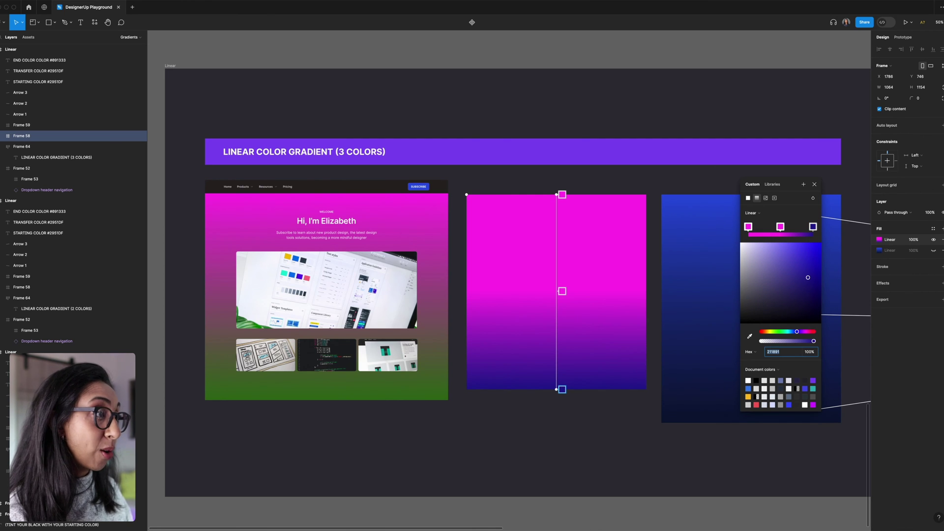
pyautogui.press('super+v')
pyautogui.press('Return')
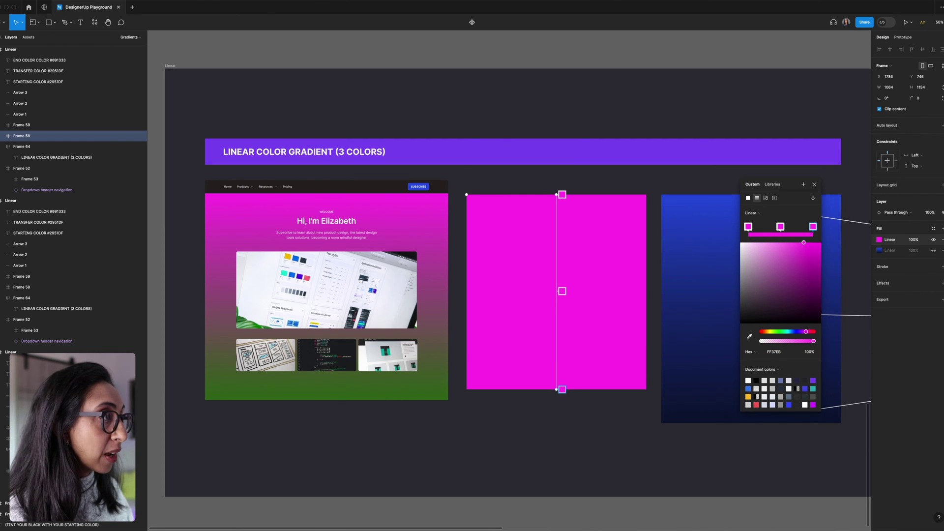
# Switch the middle stop's color values to HSB and set its hue to 250.
pyautogui.click(780, 227)
pyautogui.click(753, 352)
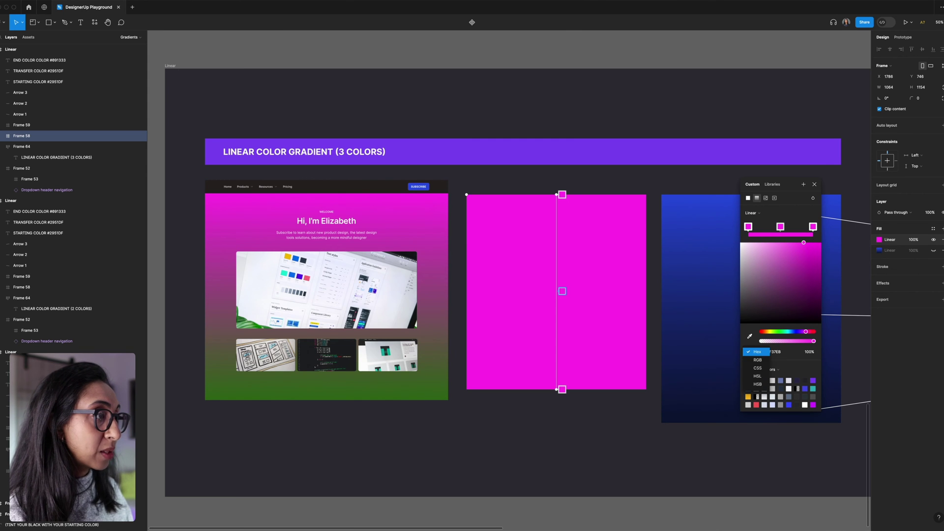
pyautogui.click(753, 384)
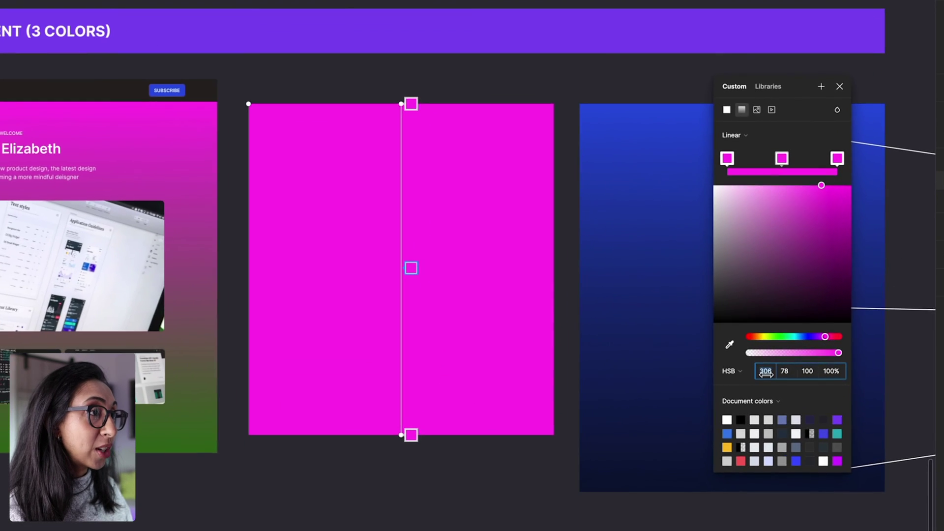
pyautogui.moveTo(773, 353); pyautogui.dragTo(701, 372)
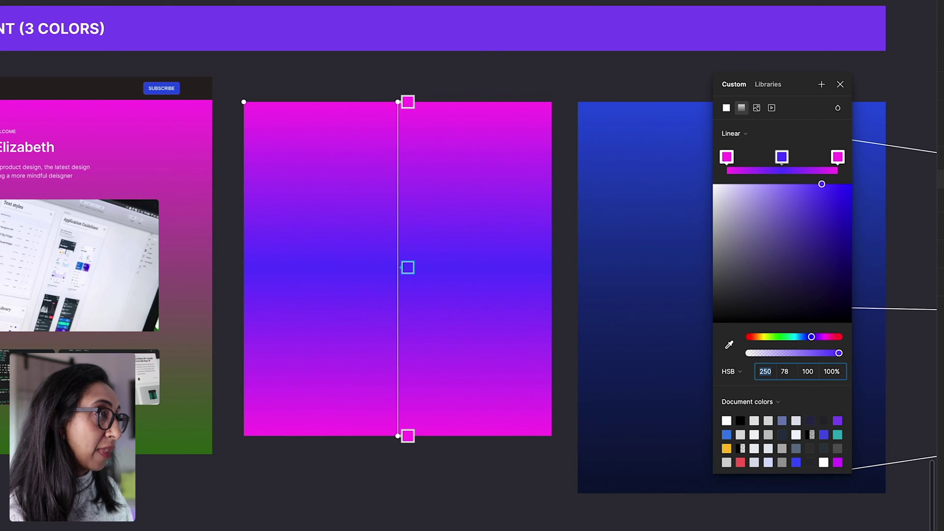
# Shift the three-color gradient's end stop to a light blue hue and its middle stop to a less violet blue.
pyautogui.click(837, 157)
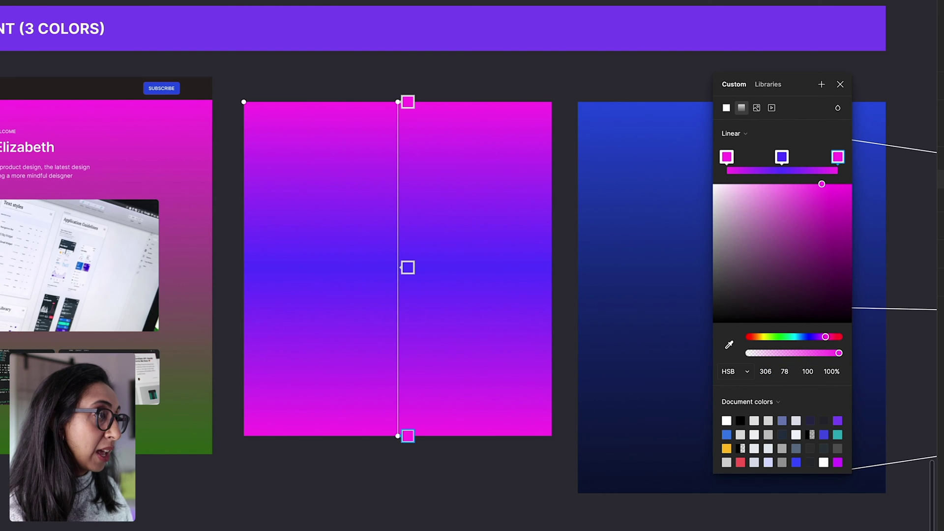
pyautogui.click(734, 371)
pyautogui.click(743, 371)
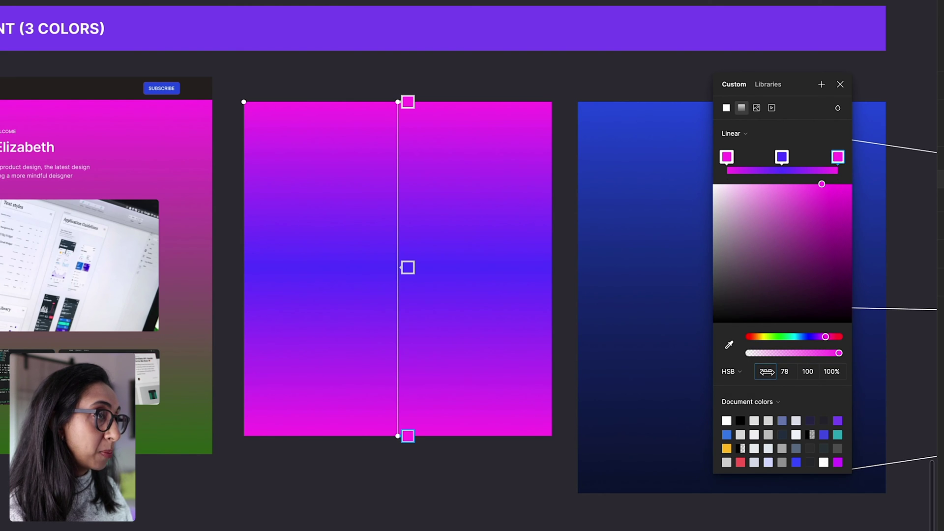
pyautogui.moveTo(760, 371); pyautogui.dragTo(659, 364)
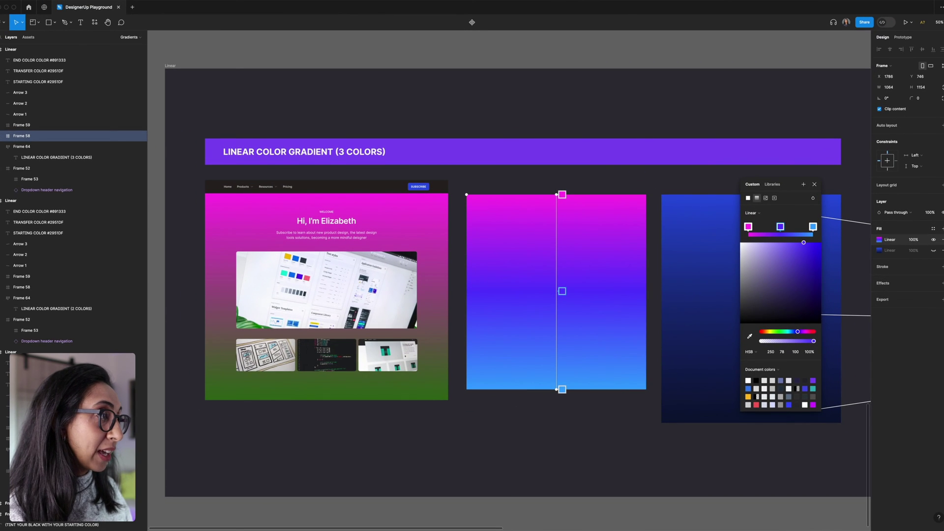
pyautogui.moveTo(760, 354)
pyautogui.mouseDown()
pyautogui.moveTo(736, 354)
pyautogui.moveTo(746, 354)
pyautogui.mouseUp()
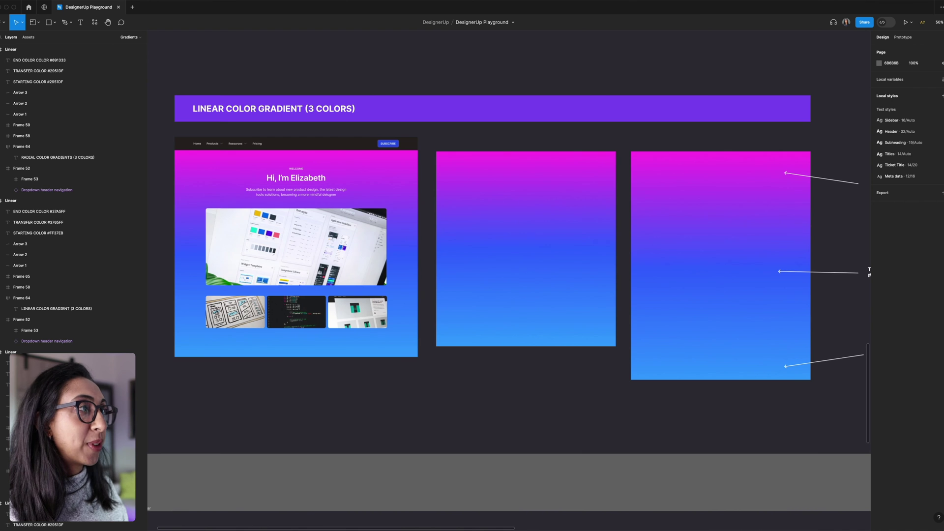
# In the radial color gradients section, change the plain middle frame's visible fill from linear to Radial.
pyautogui.hscroll(2, 508, 278)
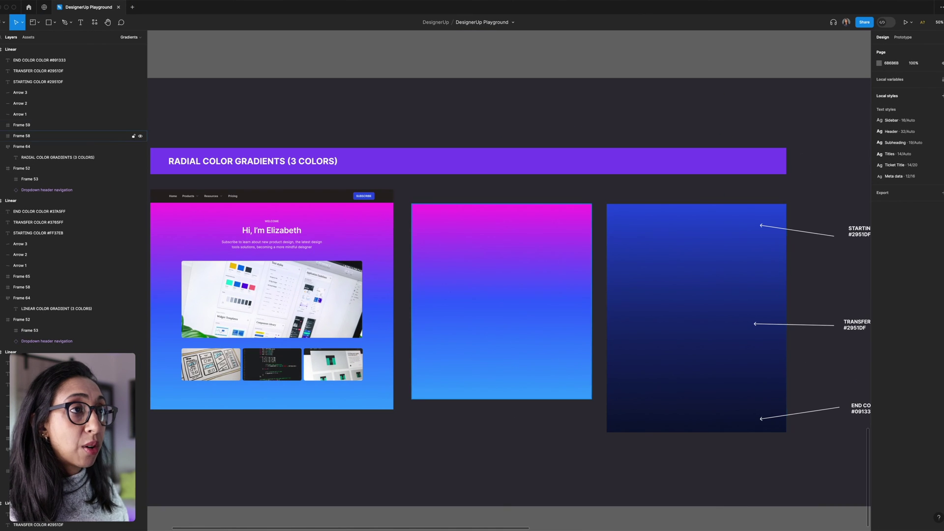
pyautogui.click(501, 302)
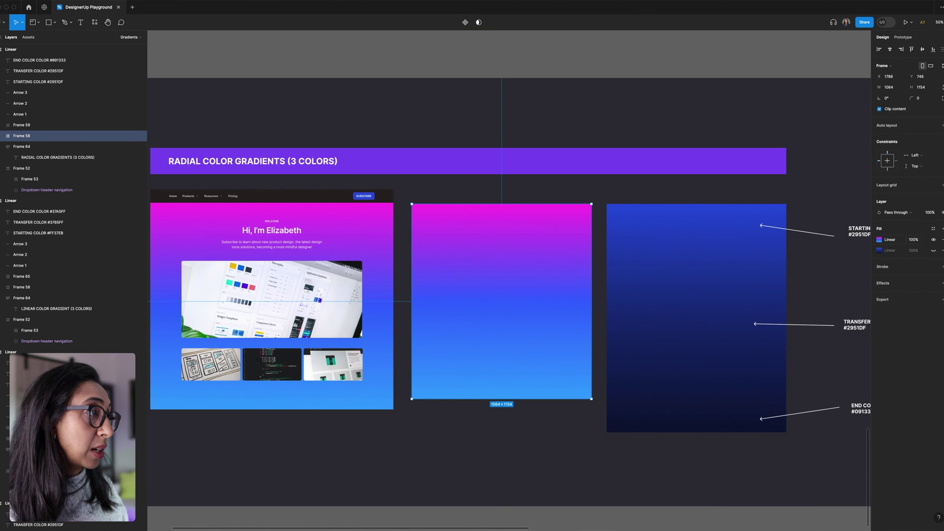
pyautogui.click(879, 239)
pyautogui.click(802, 270)
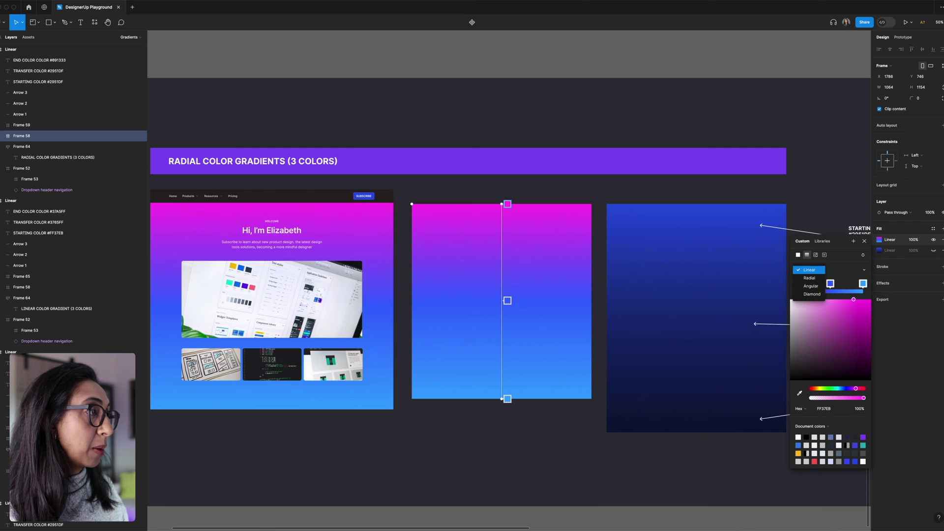
pyautogui.click(809, 278)
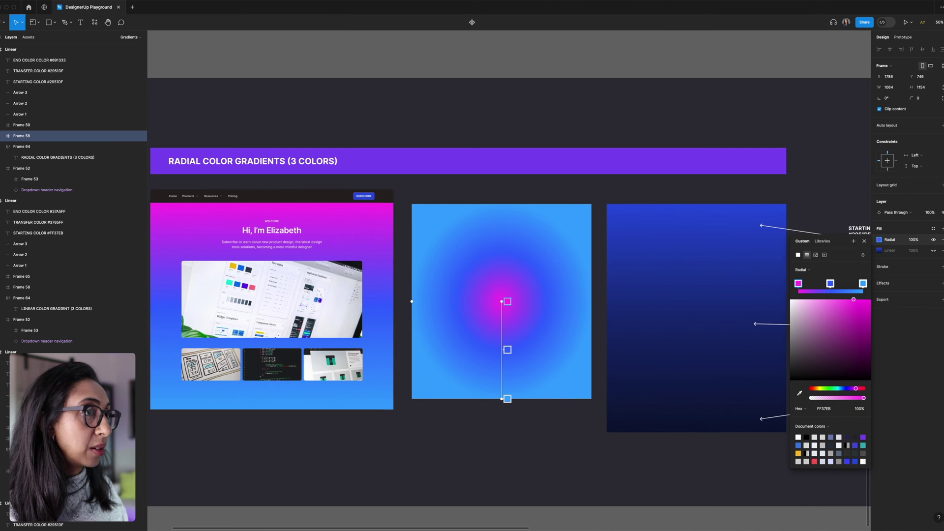
# Move the radial gradient's center up near the frame's upper edge and extend its end stop well below the frame.
pyautogui.moveTo(507, 302); pyautogui.dragTo(508, 244)
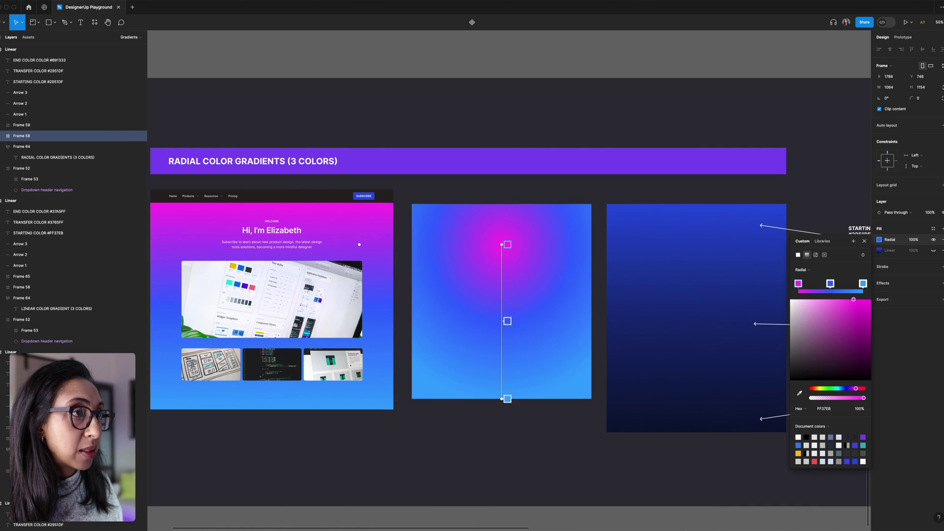
pyautogui.moveTo(507, 399); pyautogui.dragTo(507, 506)
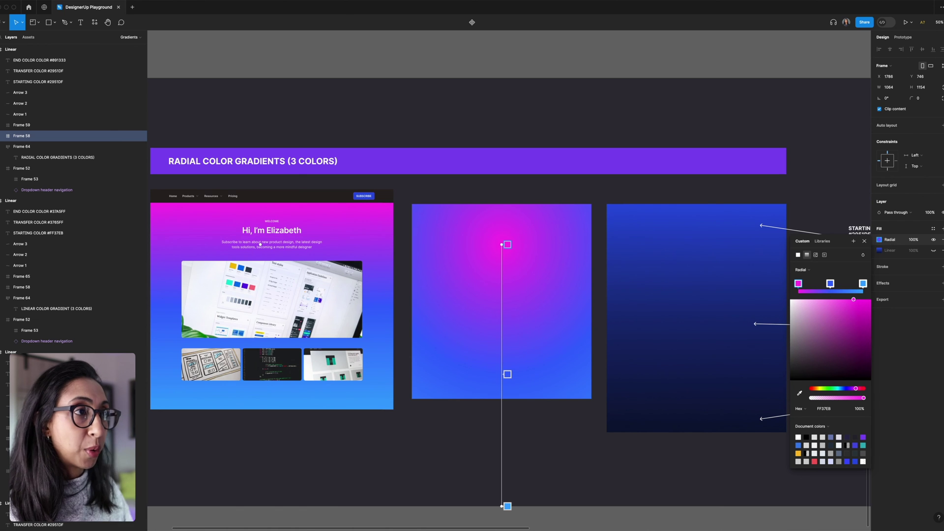
# Switch the radial gradient's starting stop to HSB values and set its hue to 201 for a light blue center.
pyautogui.scroll(-1, 509, 286)
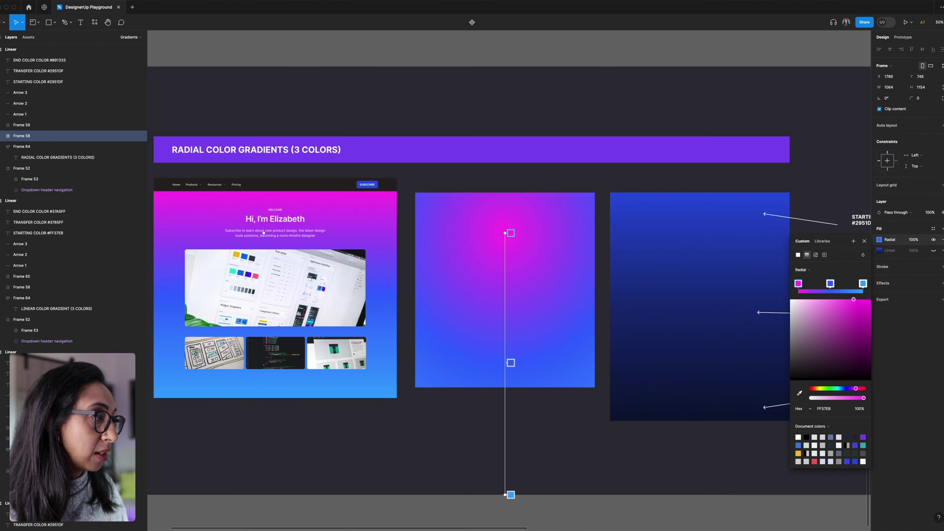
pyautogui.click(802, 408)
pyautogui.click(804, 441)
pyautogui.moveTo(815, 408); pyautogui.dragTo(750, 406)
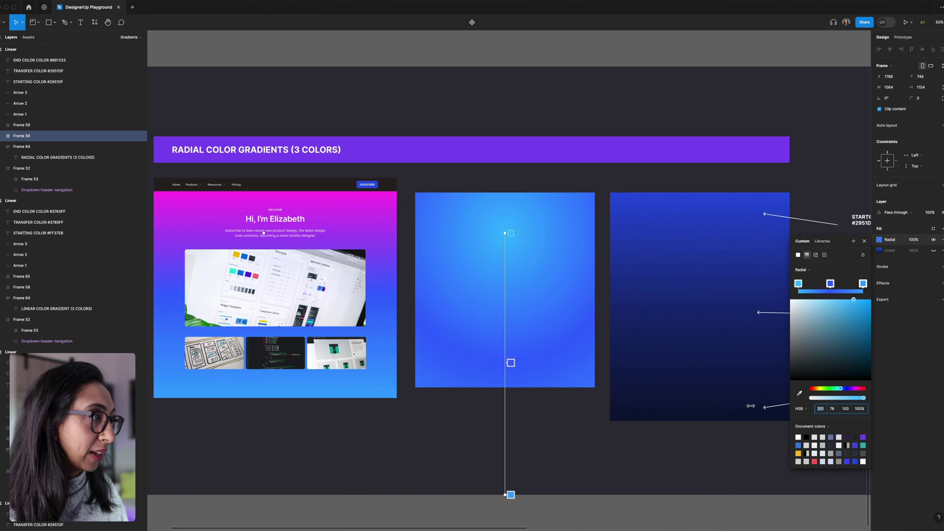
# Set the radial gradient's middle stop hue to about 240 and its end stop hue to 300.
pyautogui.click(830, 283)
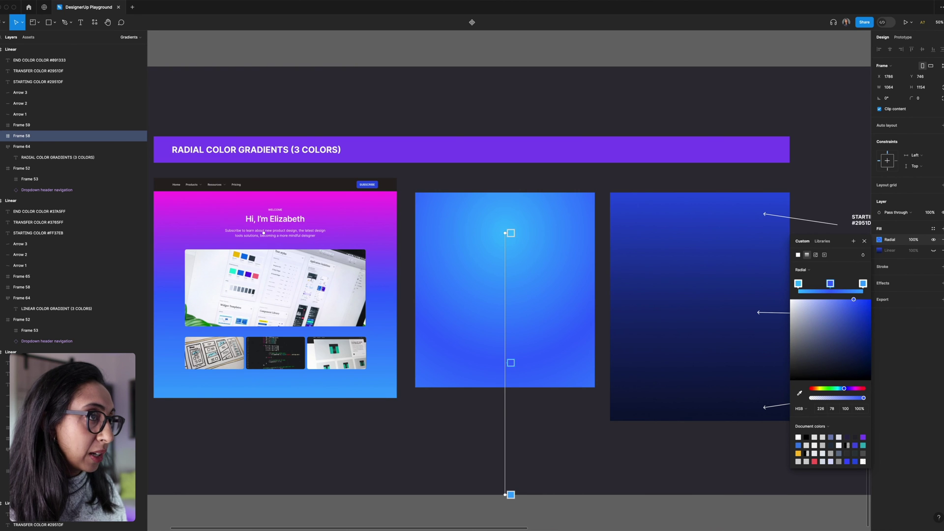
pyautogui.moveTo(817, 408)
pyautogui.mouseDown()
pyautogui.moveTo(805, 408)
pyautogui.moveTo(831, 409)
pyautogui.mouseUp()
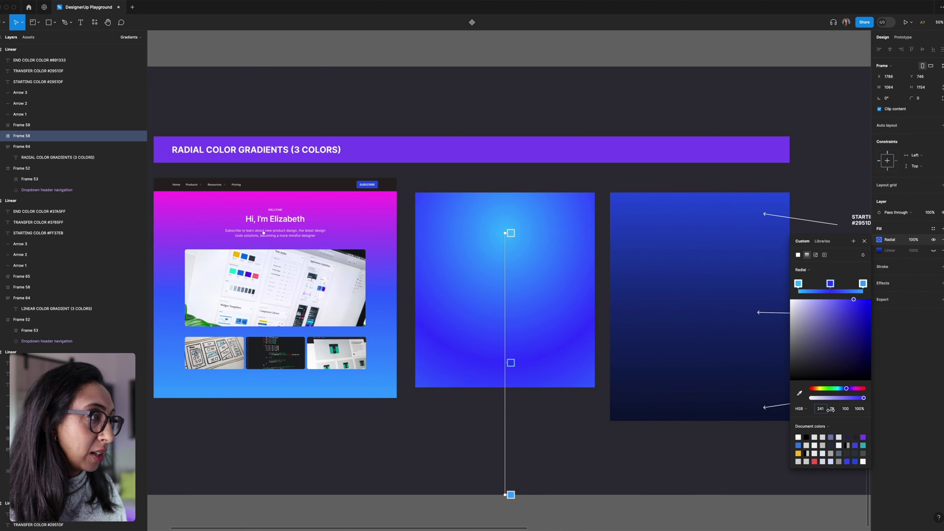
pyautogui.click(863, 284)
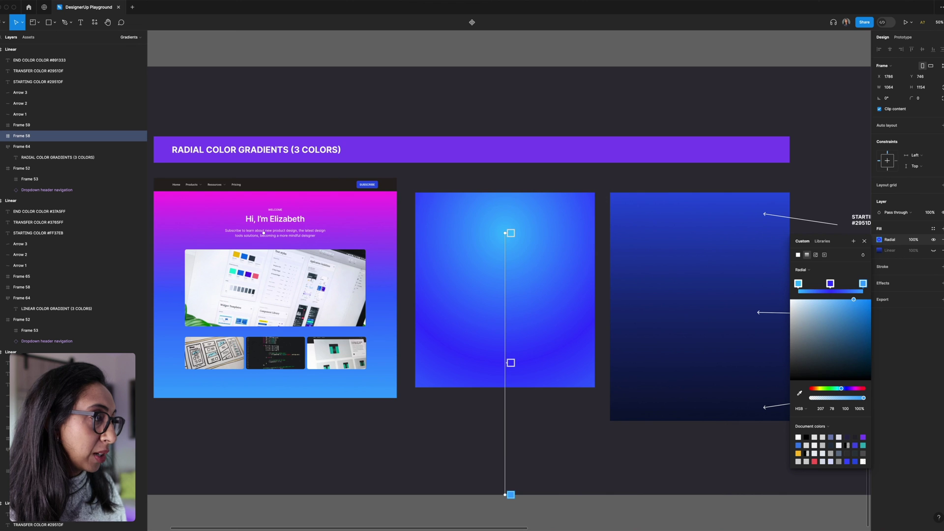
pyautogui.moveTo(820, 408); pyautogui.dragTo(888, 412)
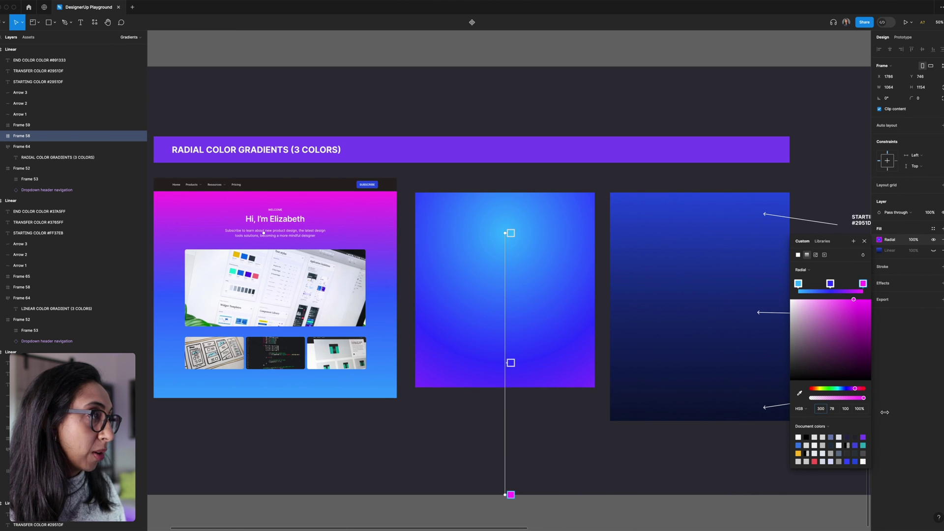
# Reorder the radial gradient's outer stops, placing magenta between the light blue center and the dark blue stop at the far end.
pyautogui.moveTo(510, 362); pyautogui.dragTo(510, 408)
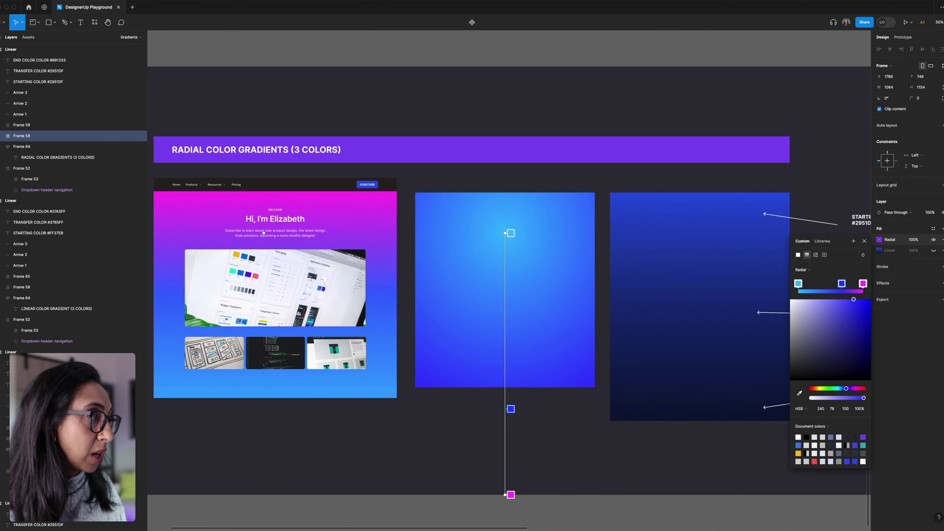
pyautogui.moveTo(511, 494); pyautogui.dragTo(511, 343)
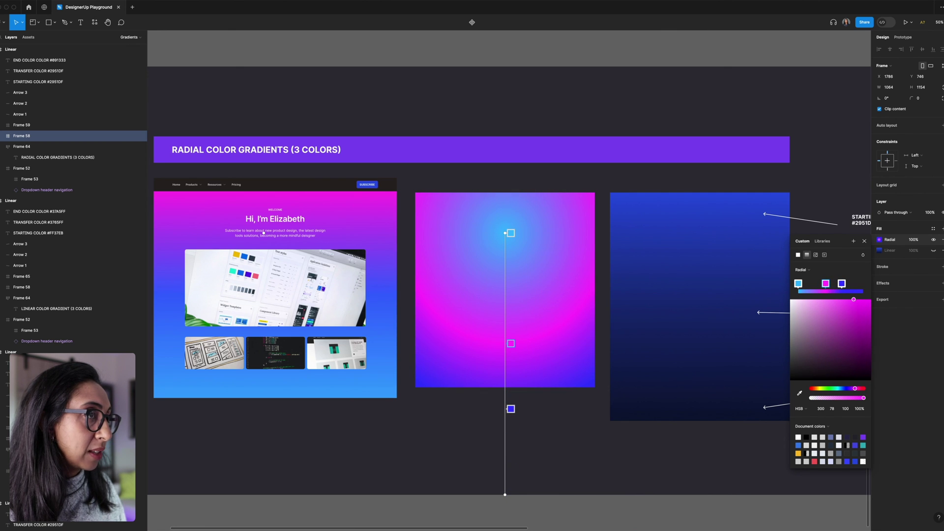
pyautogui.moveTo(511, 409); pyautogui.dragTo(511, 495)
pyautogui.moveTo(511, 343); pyautogui.dragTo(510, 366)
# Shift the magenta stop's hue to purple, then close the gradient editing and deselect the frame.
pyautogui.moveTo(818, 409); pyautogui.dragTo(797, 409)
pyautogui.press('Escape')
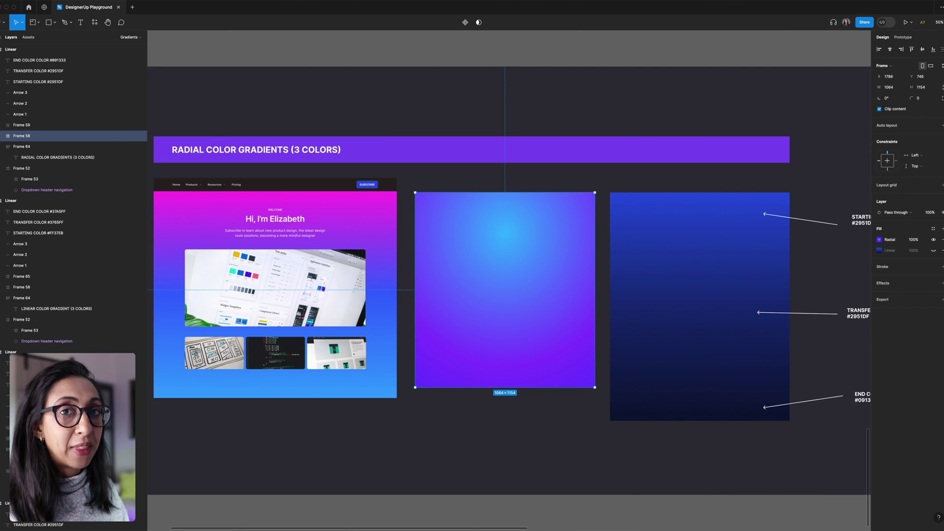
pyautogui.press('Escape')
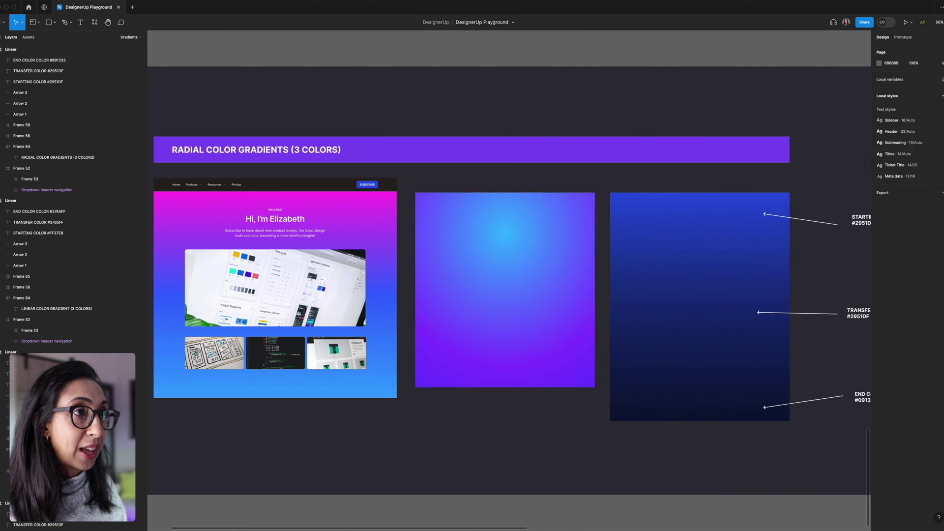